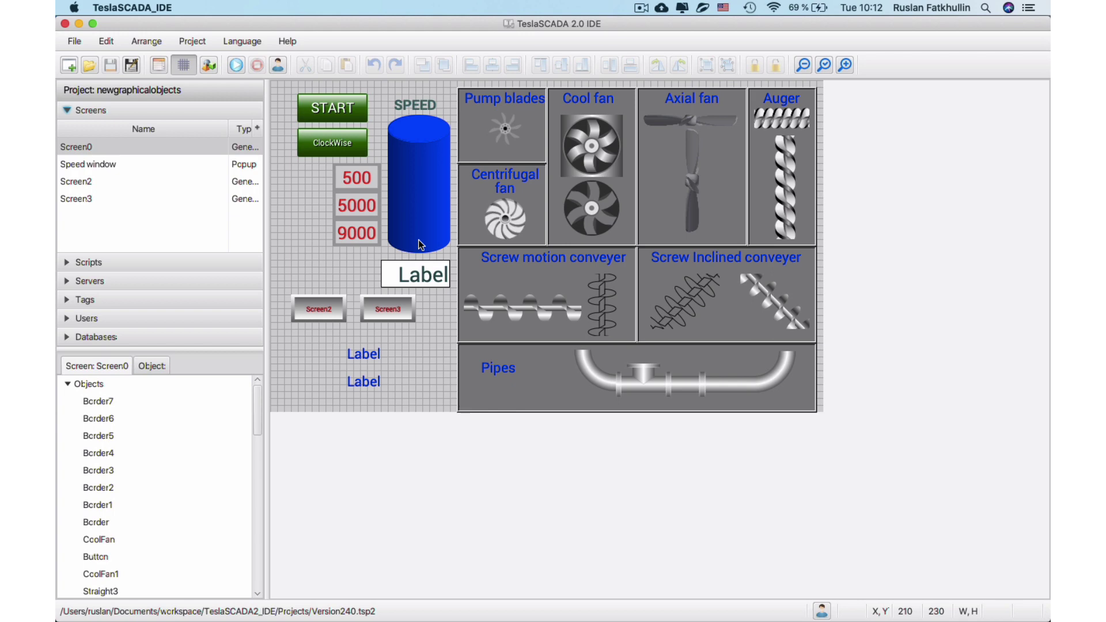
Open the Add graphical object library and browse its Fans and Conveyers collections.
{"action": "right_click", "coordinate": [283, 189]}
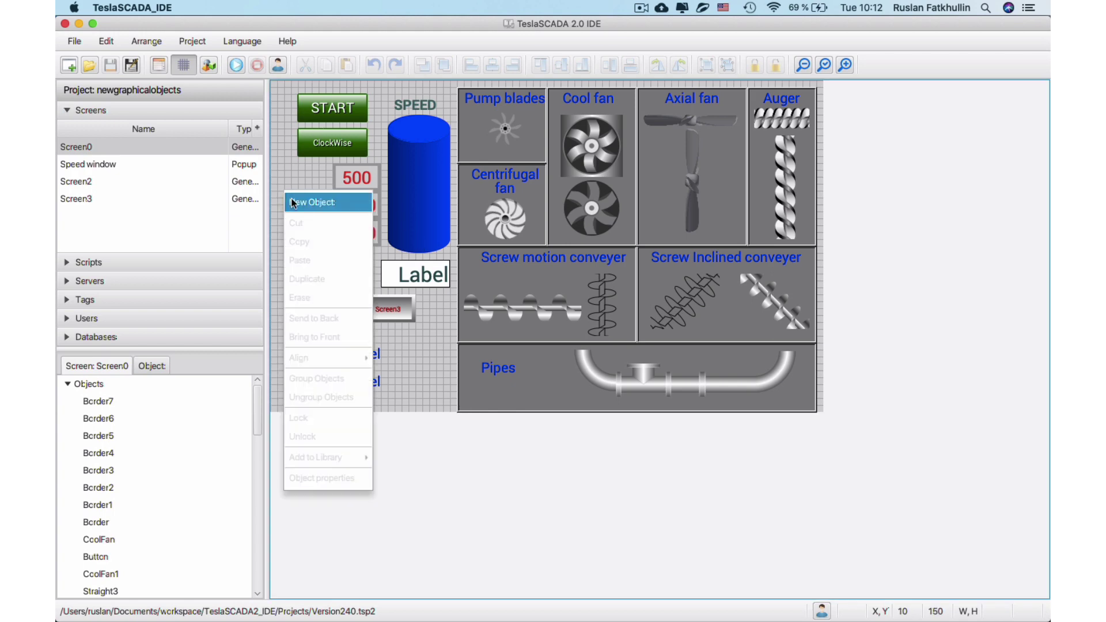
{"action": "left_click", "coordinate": [294, 202]}
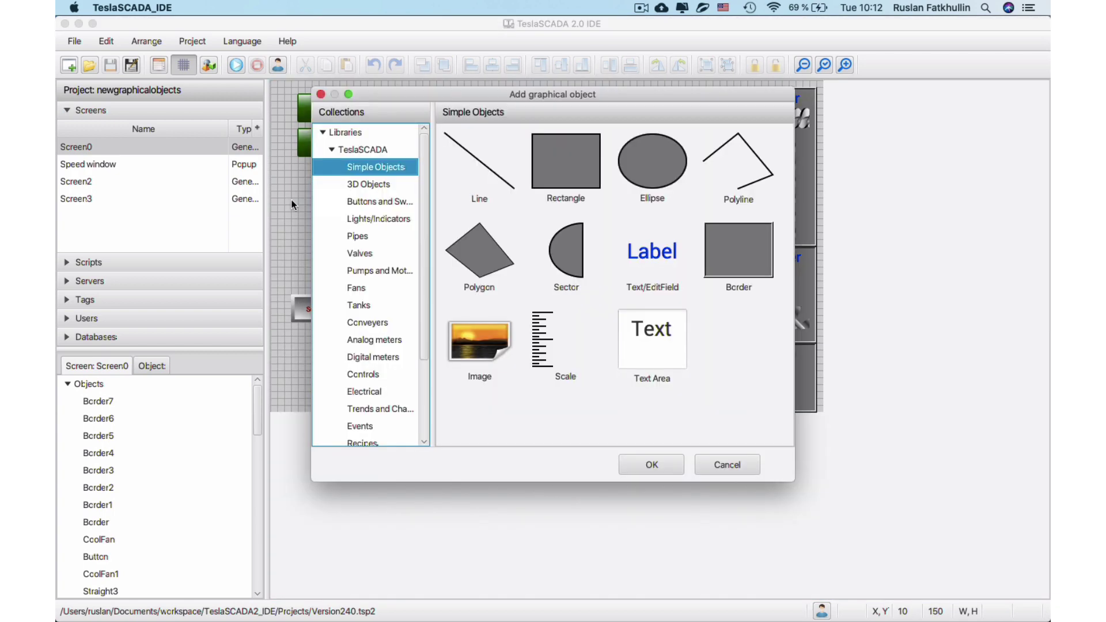
{"action": "left_click", "coordinate": [365, 288]}
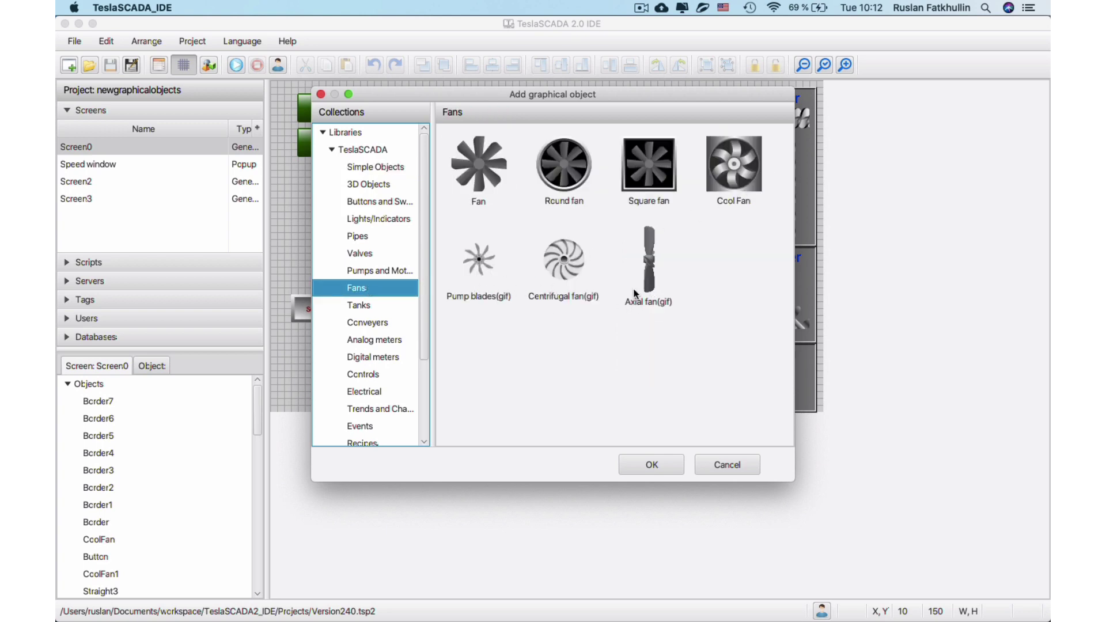
{"action": "left_click", "coordinate": [369, 324]}
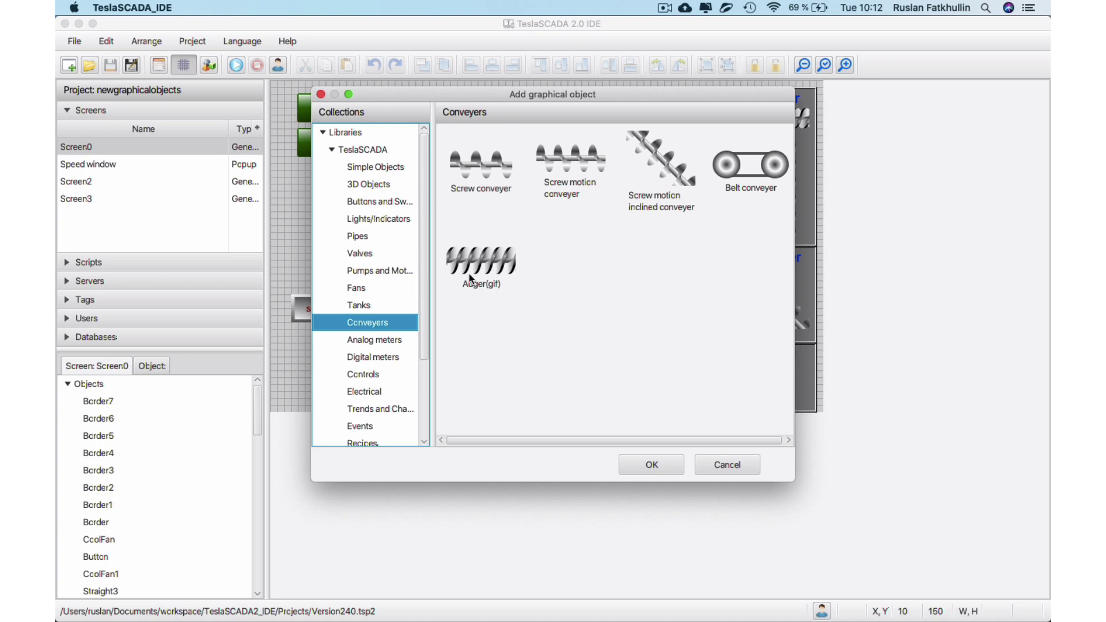
Cancel the Add graphical object dialog to return to the Screen0 canvas.
{"action": "left_click", "coordinate": [728, 465]}
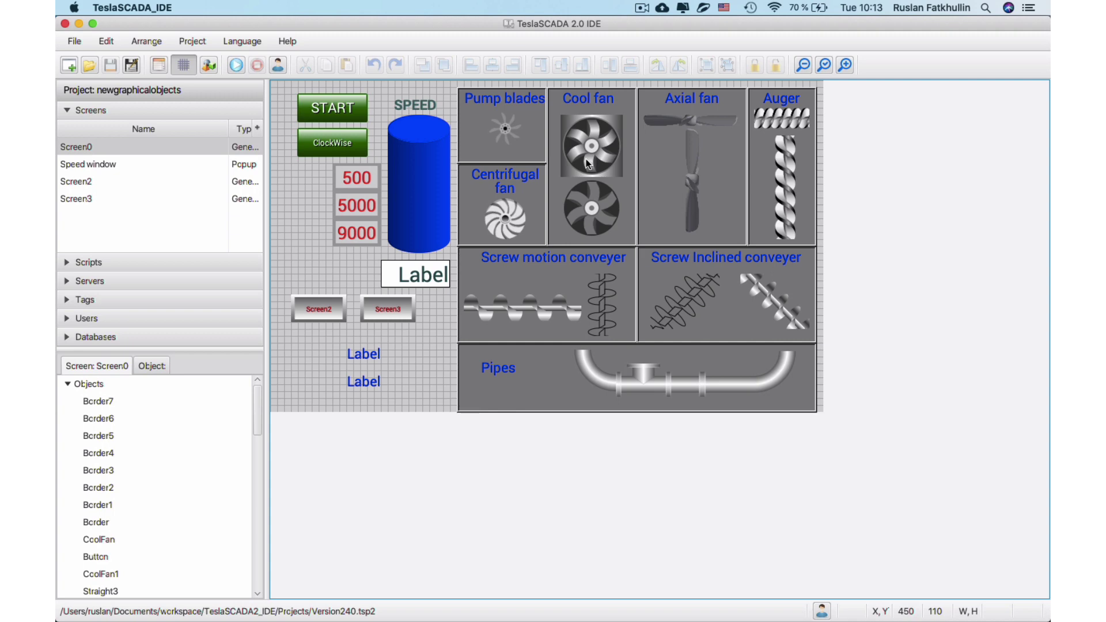
{"action": "double_click", "coordinate": [587, 163]}
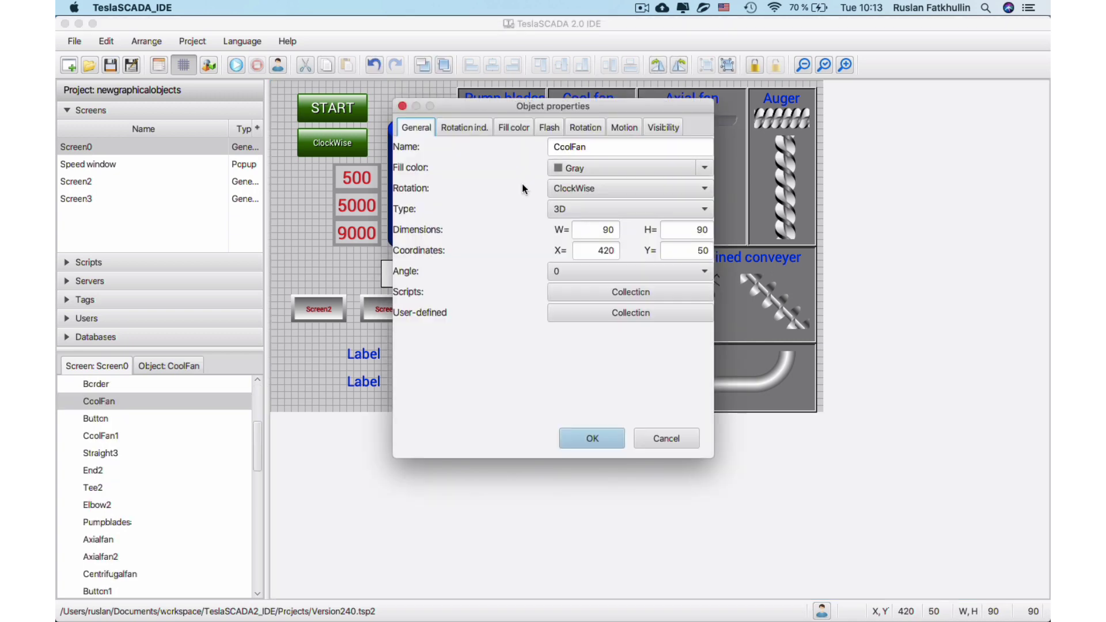
{"action": "left_click", "coordinate": [510, 127]}
{"action": "left_click", "coordinate": [418, 127]}
{"action": "left_click", "coordinate": [458, 128]}
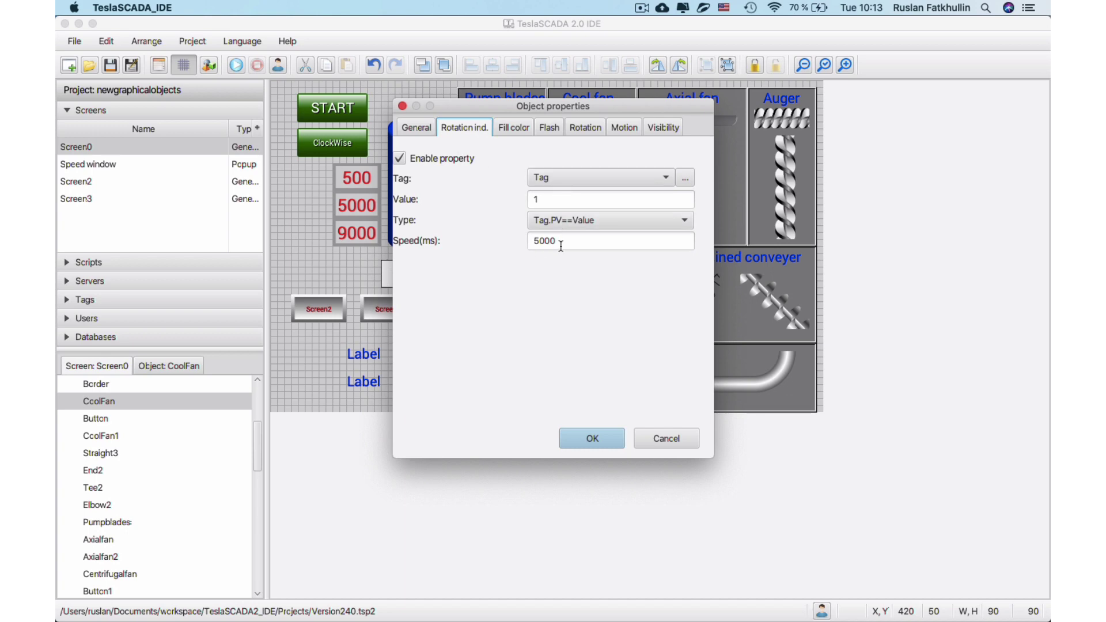
{"action": "left_click_drag", "start_coordinate": [561, 242], "coordinate": [488, 239]}
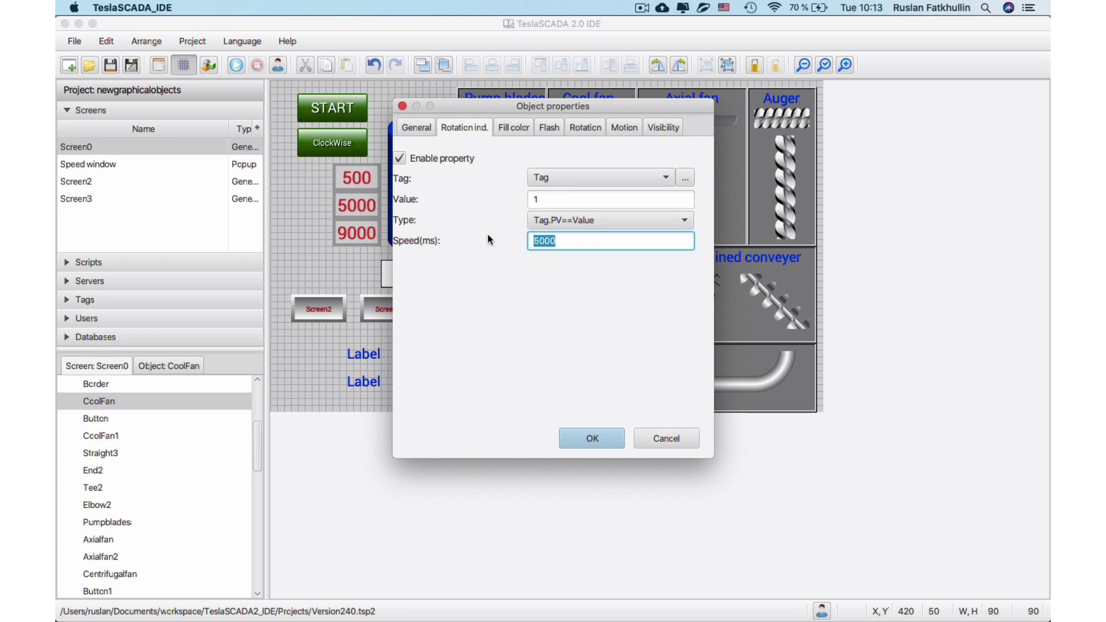
{"action": "left_click", "coordinate": [666, 442]}
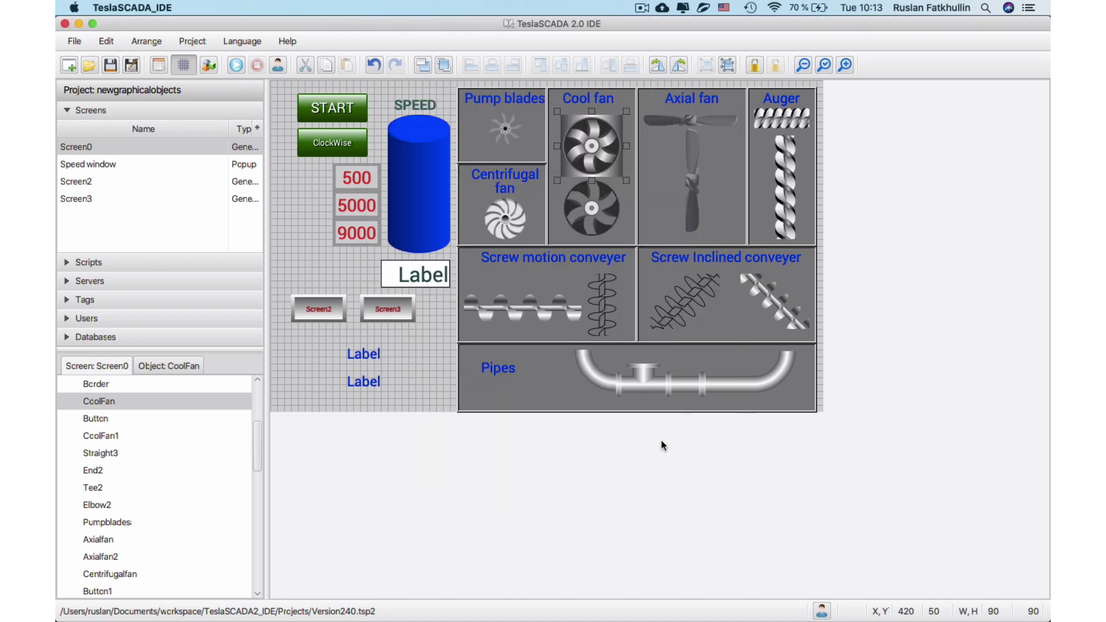
{"action": "left_click", "coordinate": [684, 185]}
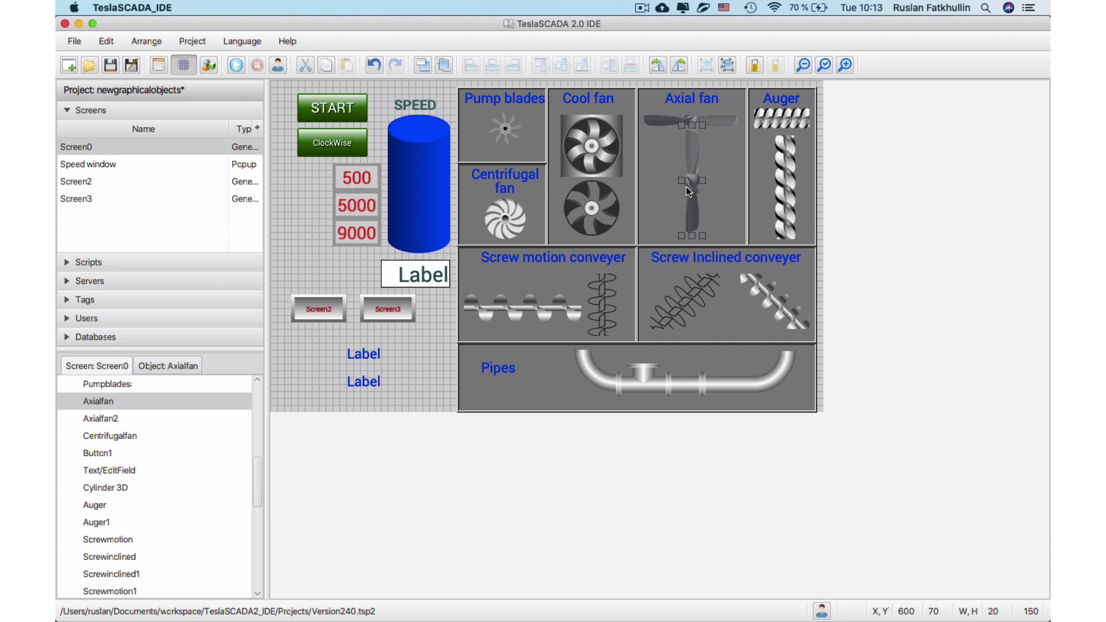
{"action": "double_click", "coordinate": [686, 186]}
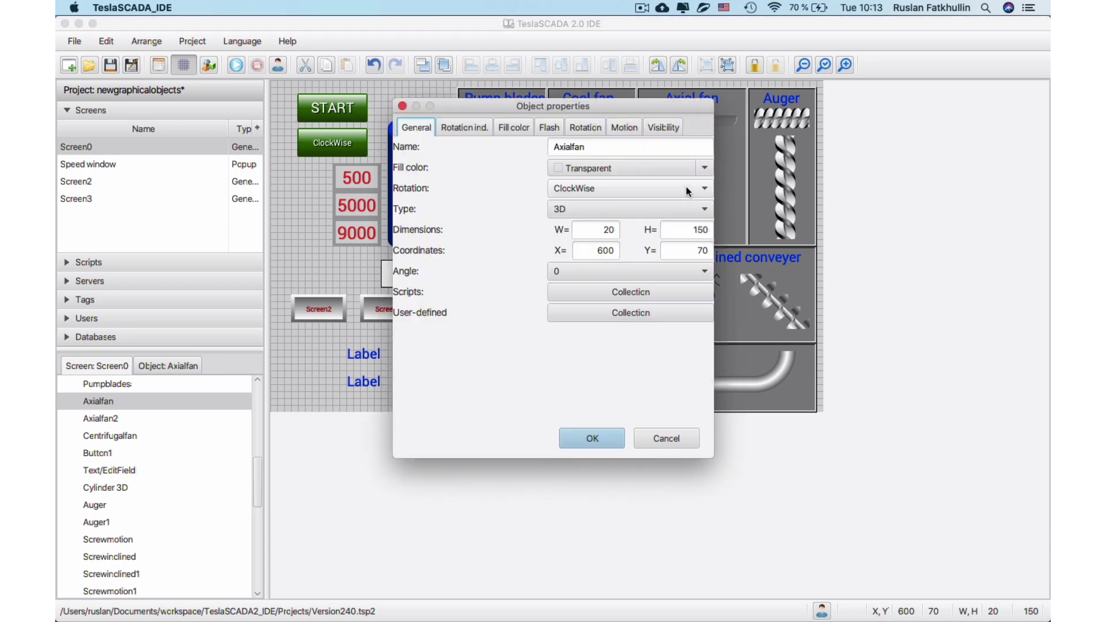
{"action": "left_click", "coordinate": [455, 133]}
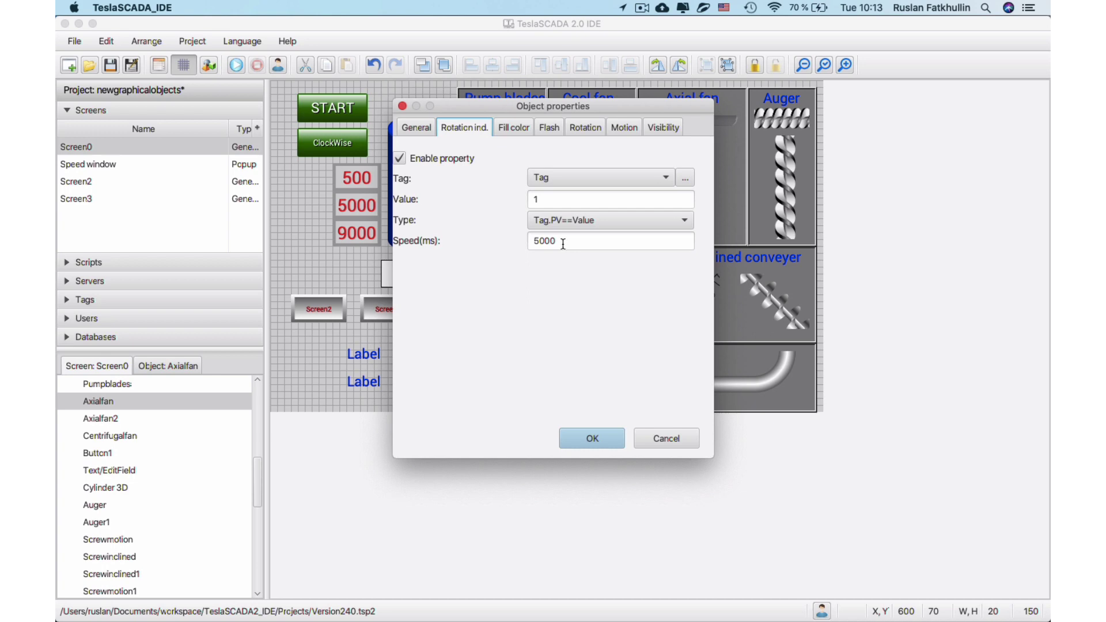
{"action": "left_click_drag", "start_coordinate": [559, 241], "coordinate": [530, 241]}
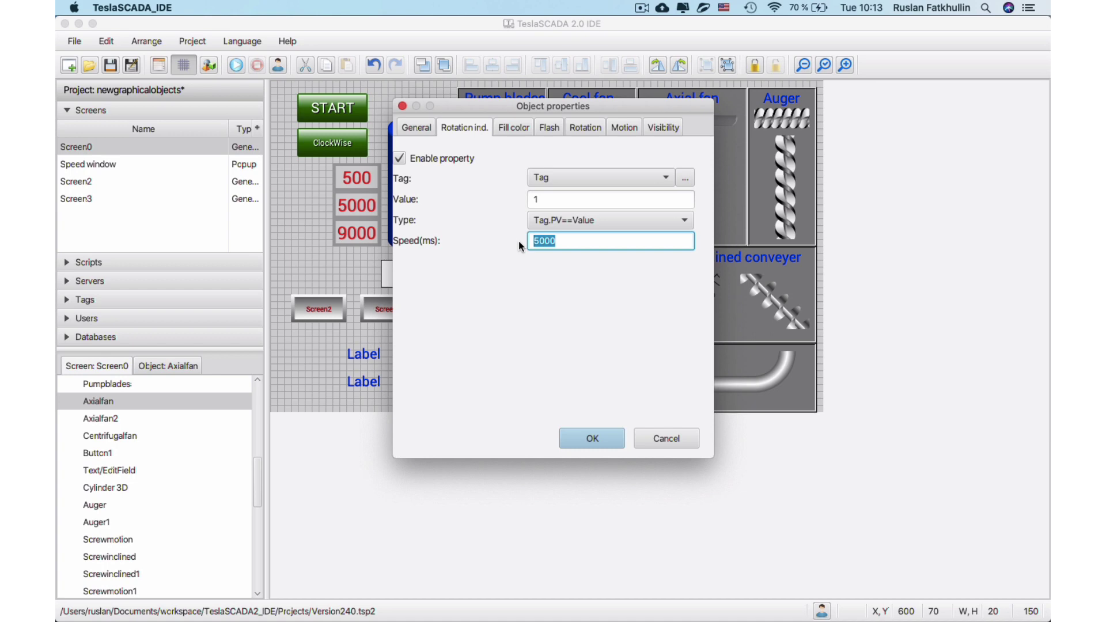
{"action": "left_click", "coordinate": [684, 438]}
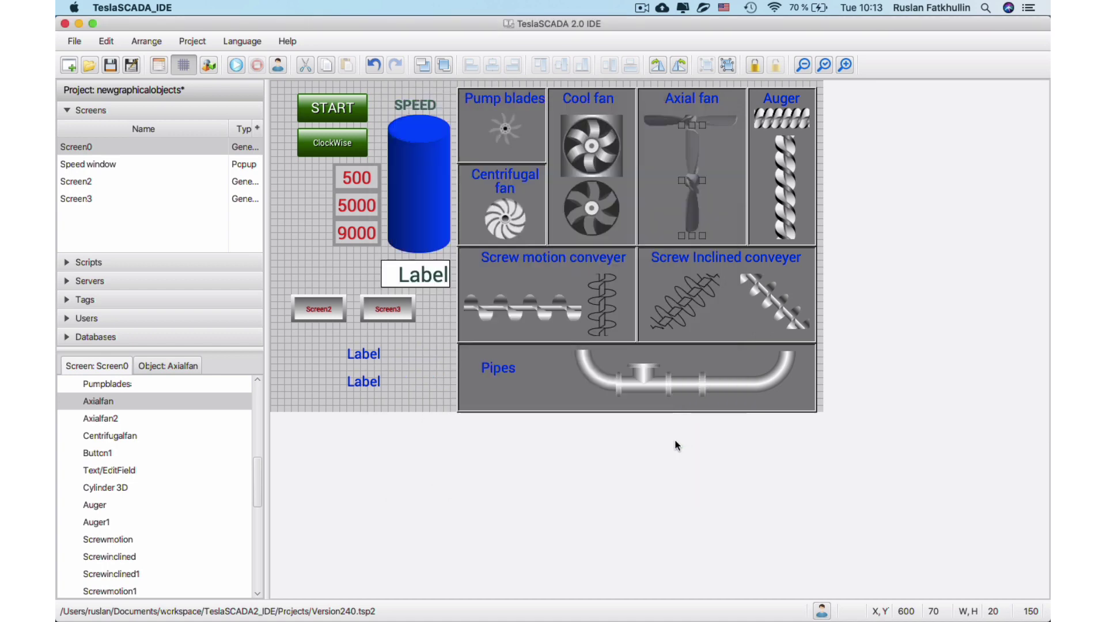
{"action": "left_click", "coordinate": [115, 262]}
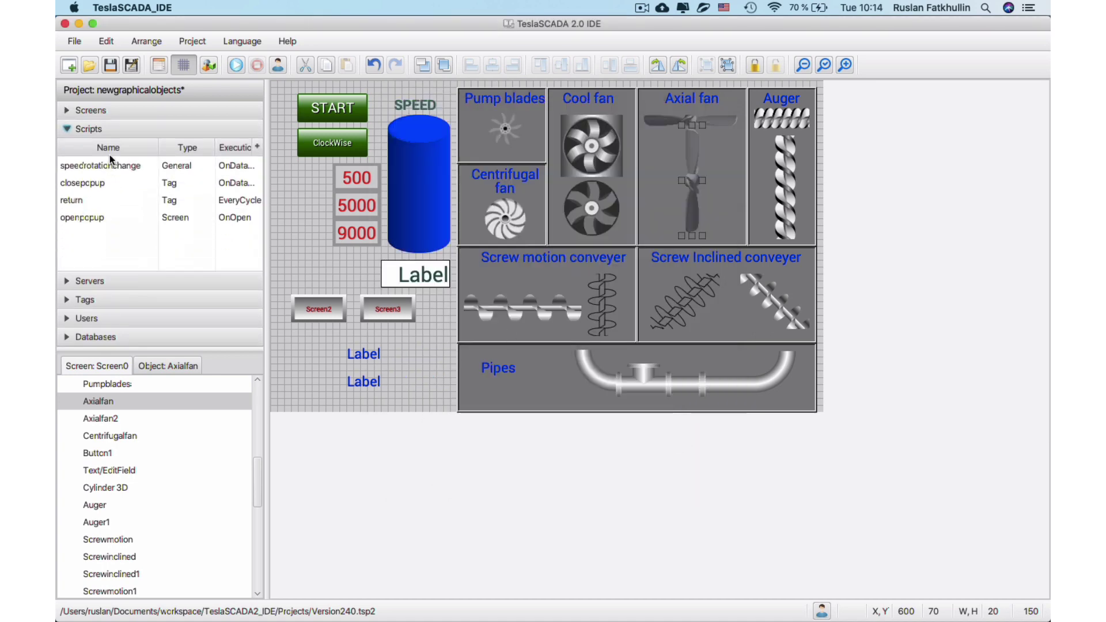
{"action": "left_click", "coordinate": [109, 165]}
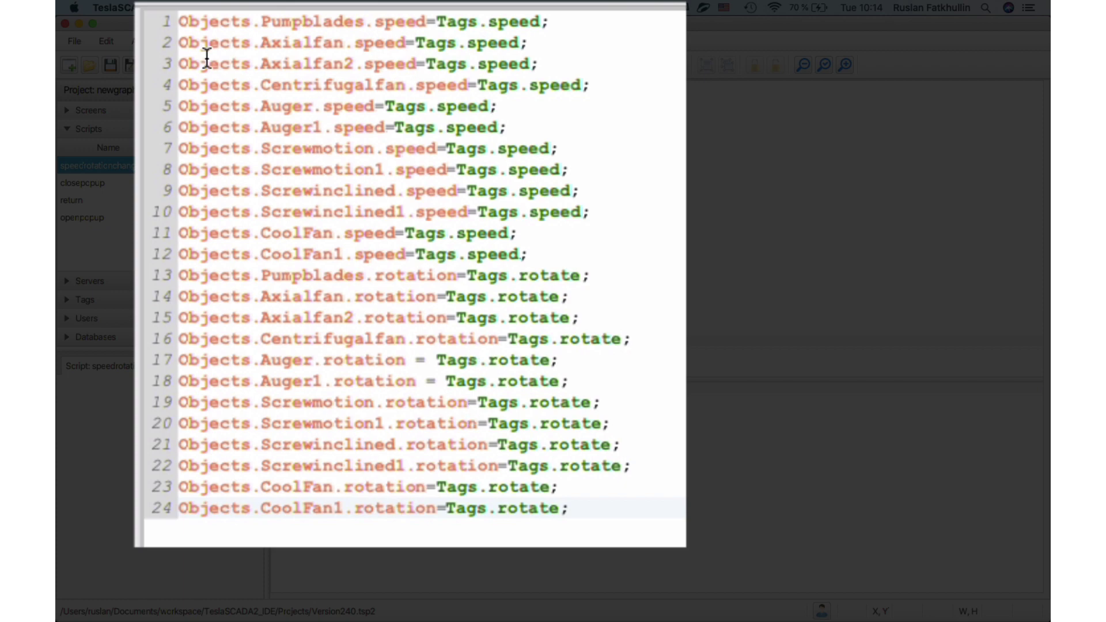
{"action": "left_click", "coordinate": [119, 112]}
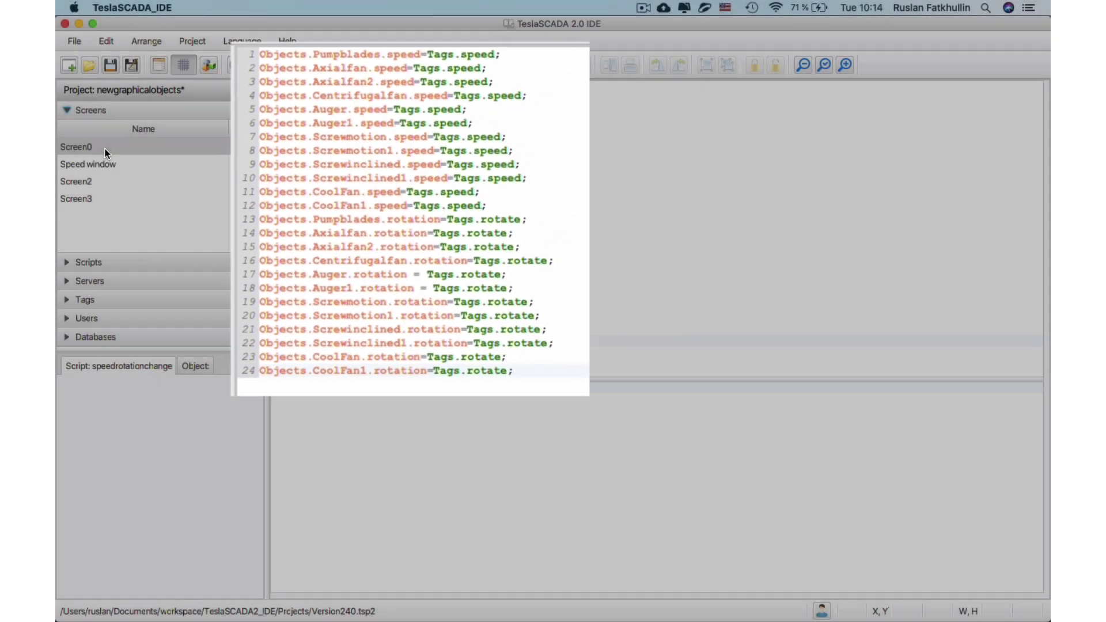
{"action": "double_click", "coordinate": [105, 149]}
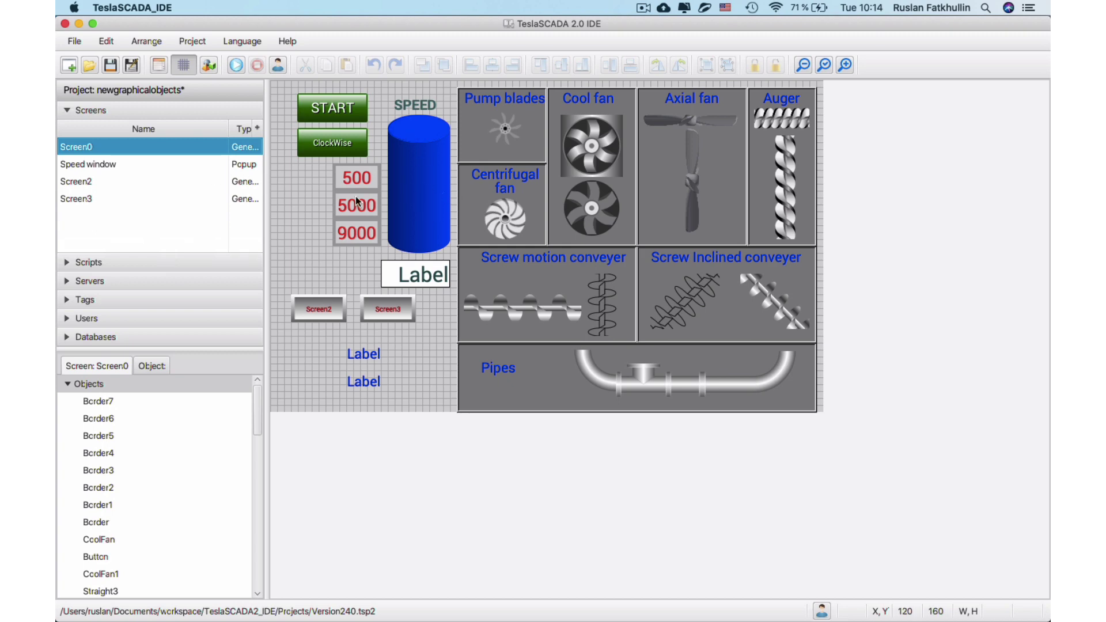
{"action": "right_click", "coordinate": [314, 195]}
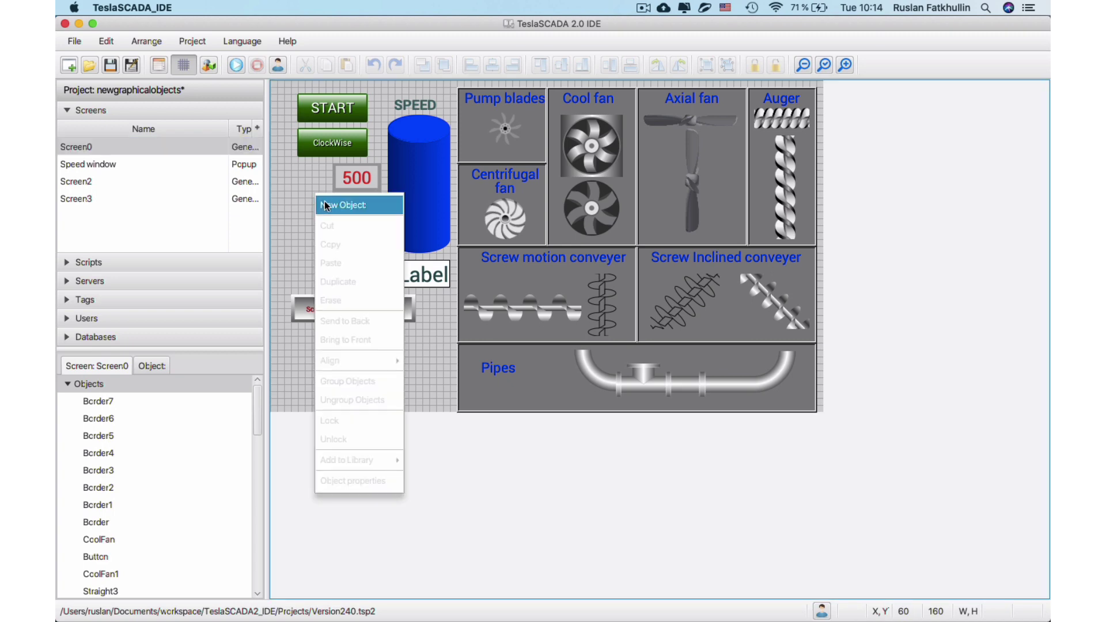
{"action": "left_click", "coordinate": [326, 206]}
{"action": "left_click", "coordinate": [368, 182]}
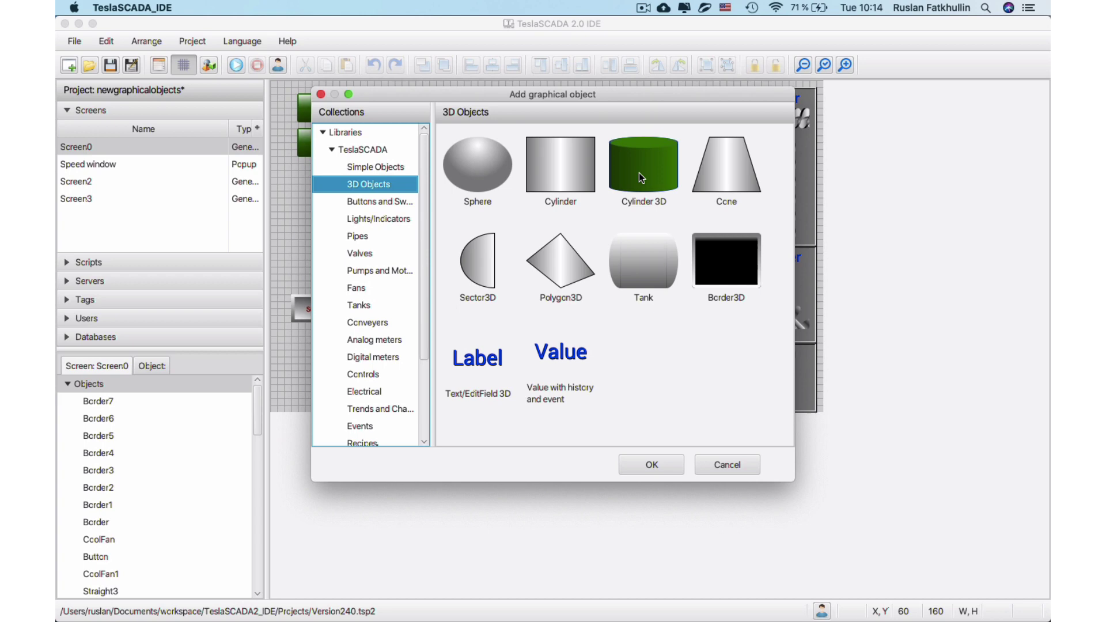
{"action": "left_click", "coordinate": [728, 465]}
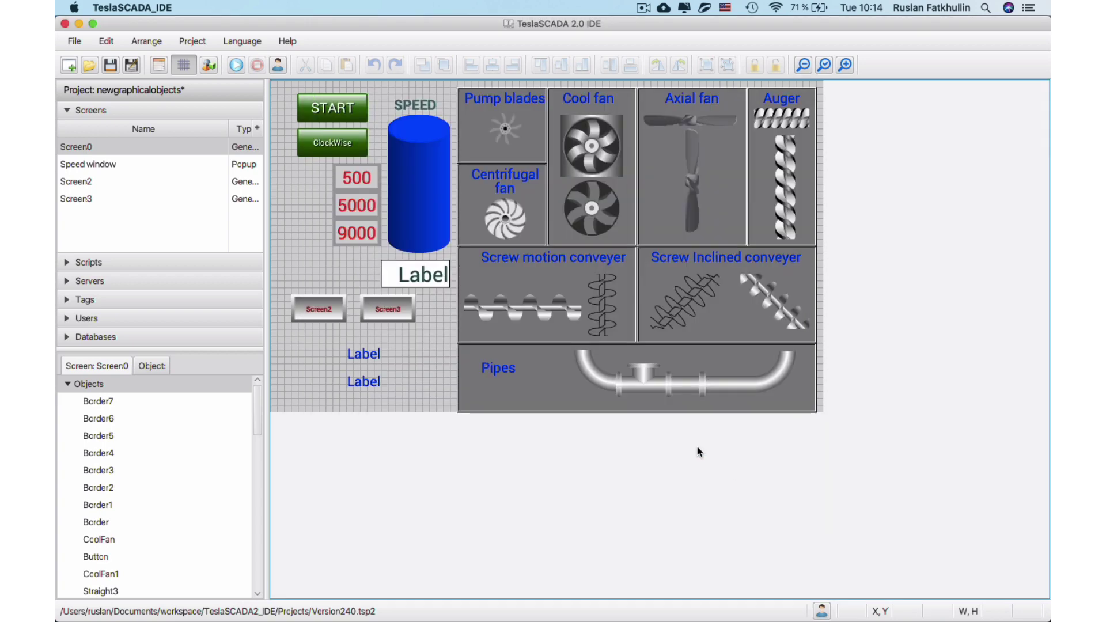
Save the project, run it as Operator and start the fans, conveyors and pipes.
{"action": "left_click", "coordinate": [114, 67]}
{"action": "left_click", "coordinate": [236, 65]}
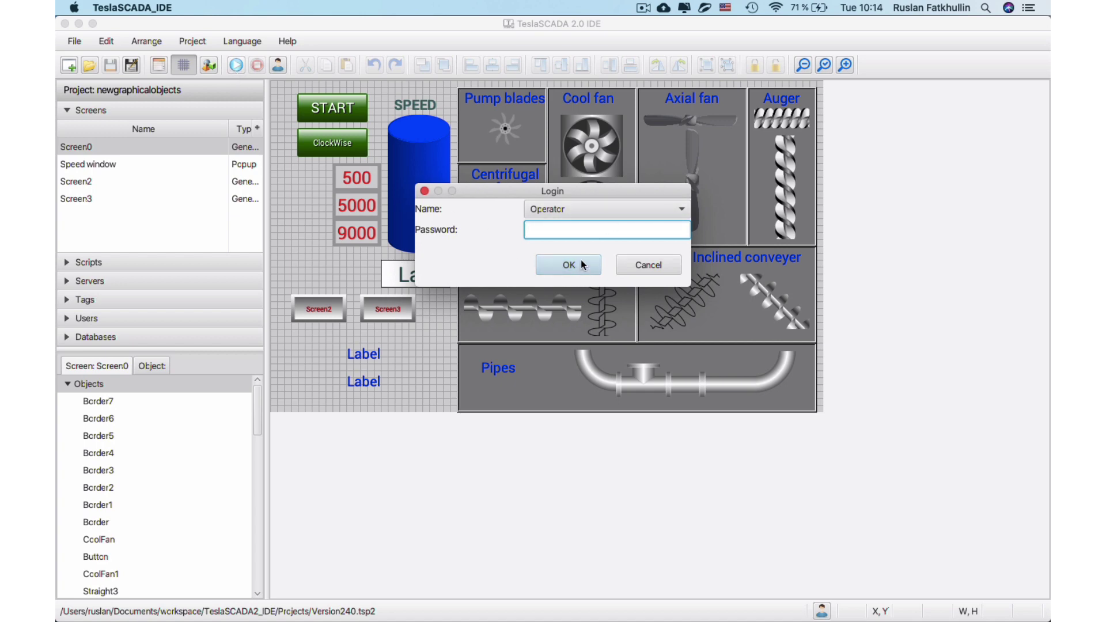
{"action": "left_click", "coordinate": [573, 273]}
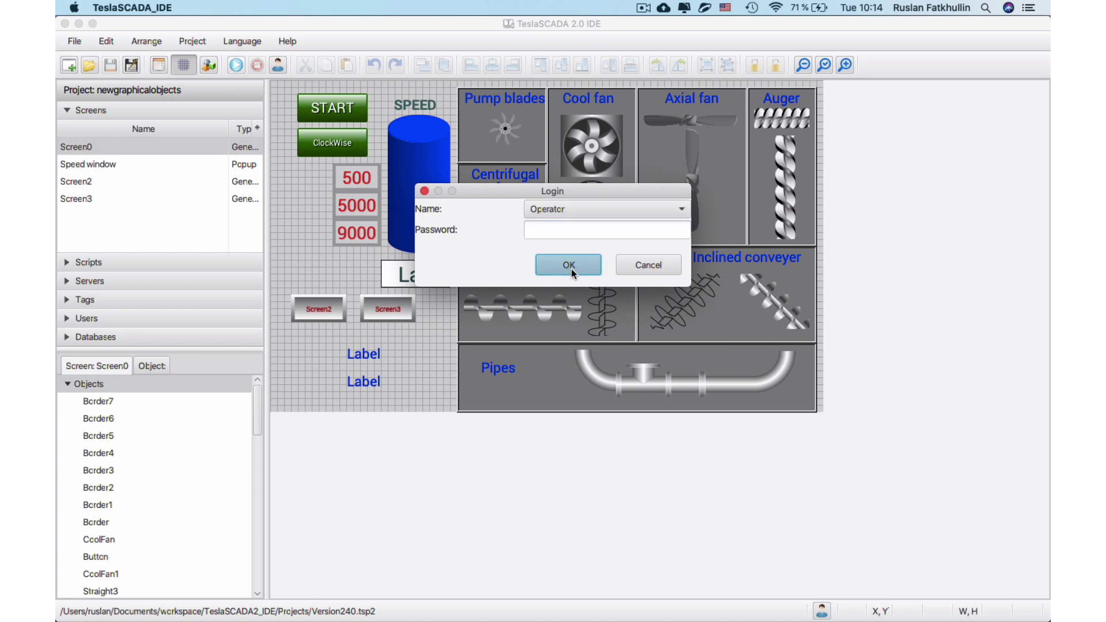
{"action": "left_click", "coordinate": [338, 110]}
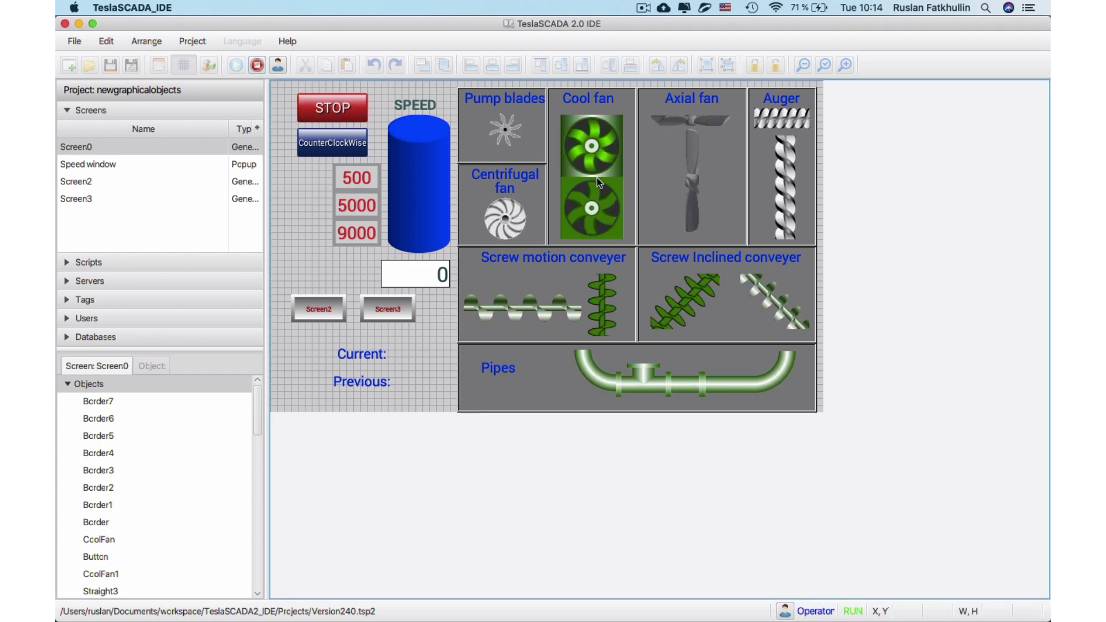
Enter a speed of 500, then change the speed to 5000.
{"action": "left_click", "coordinate": [445, 278]}
{"action": "type", "text": "500"}
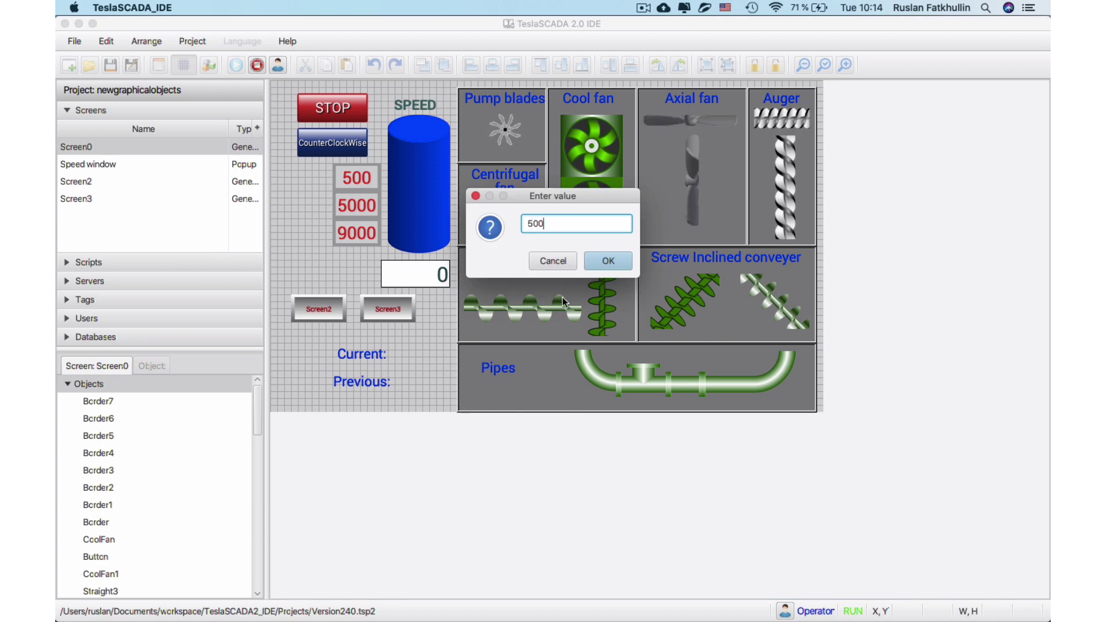
{"action": "key", "text": "Return"}
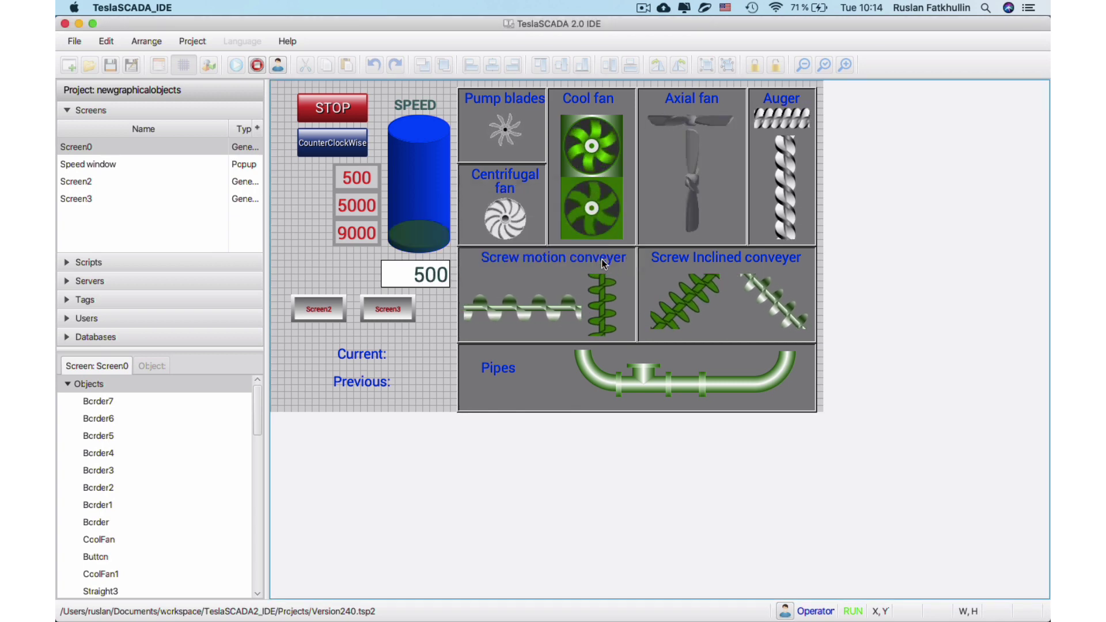
{"action": "left_click", "coordinate": [428, 274]}
{"action": "type", "text": "5000"}
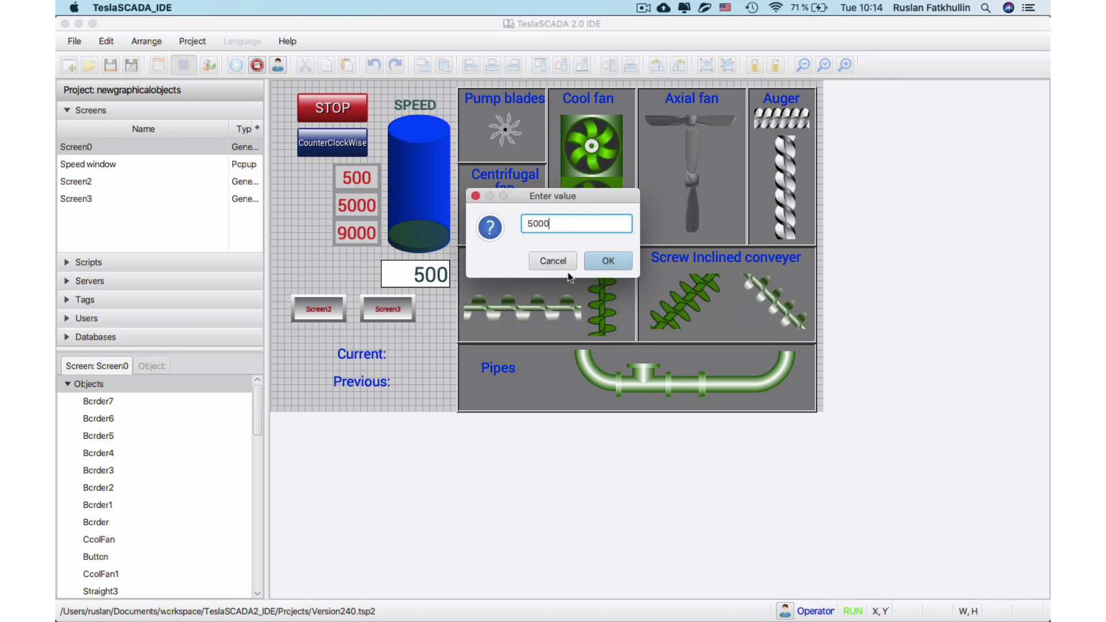
{"action": "left_click", "coordinate": [596, 258]}
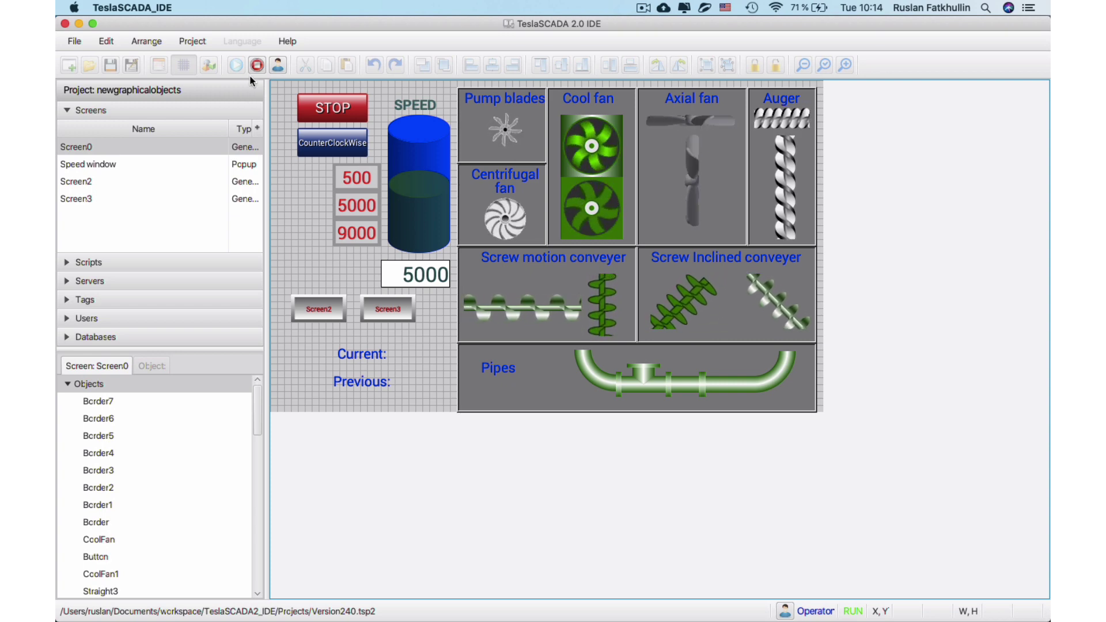
Stop runtime by logging in as Admin, then expand the Scripts list to show four scripts.
{"action": "left_click", "coordinate": [278, 65]}
{"action": "left_click", "coordinate": [582, 210]}
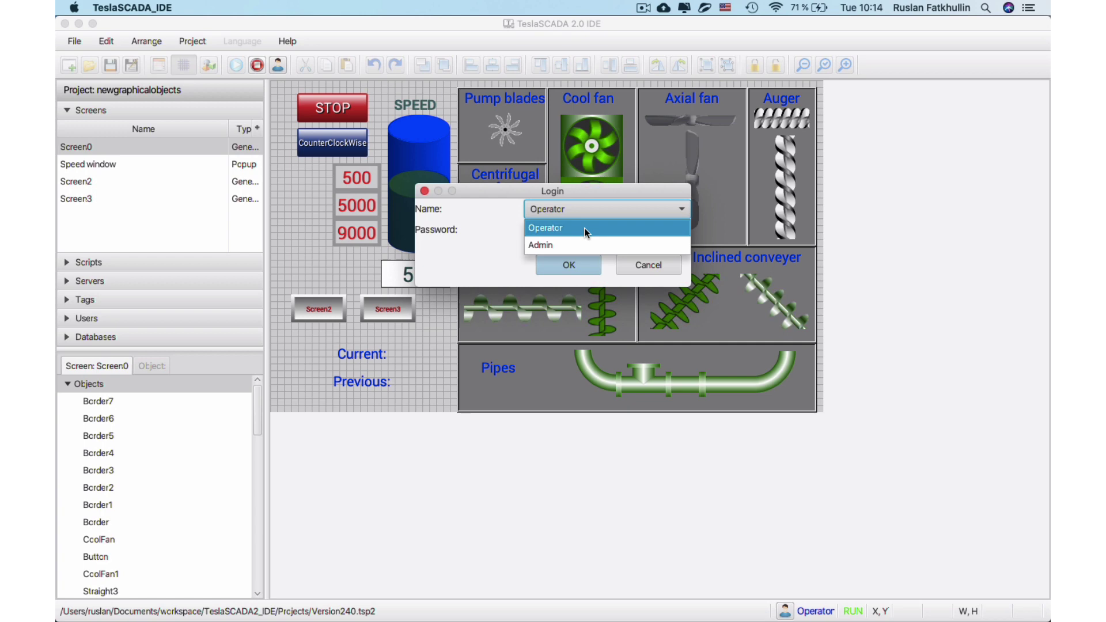
{"action": "left_click", "coordinate": [583, 245]}
{"action": "left_click", "coordinate": [581, 261]}
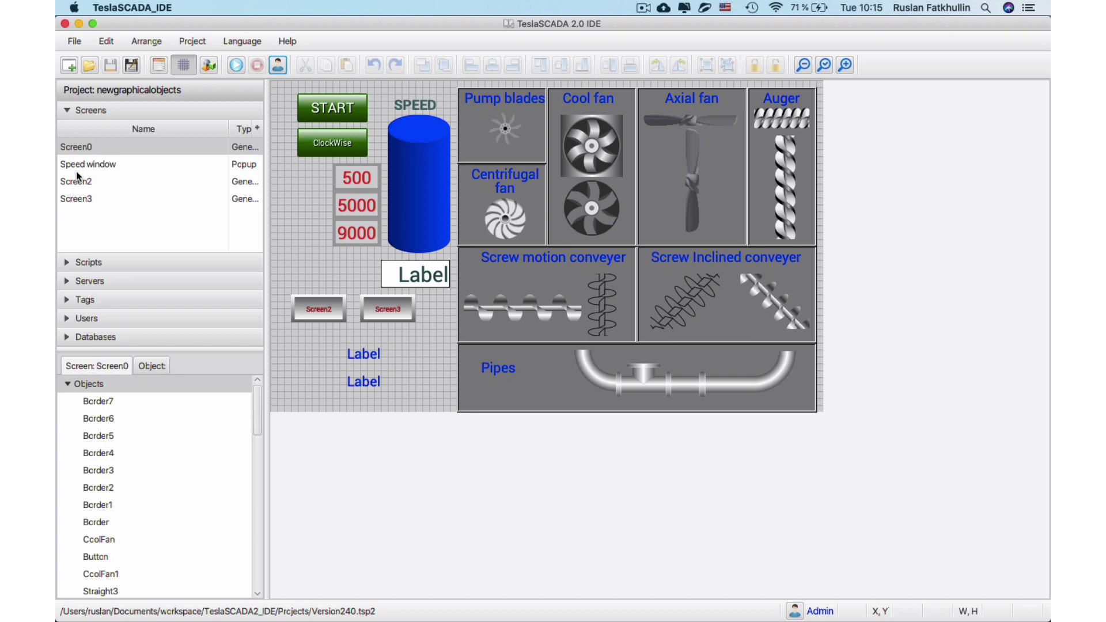
{"action": "left_click", "coordinate": [93, 263]}
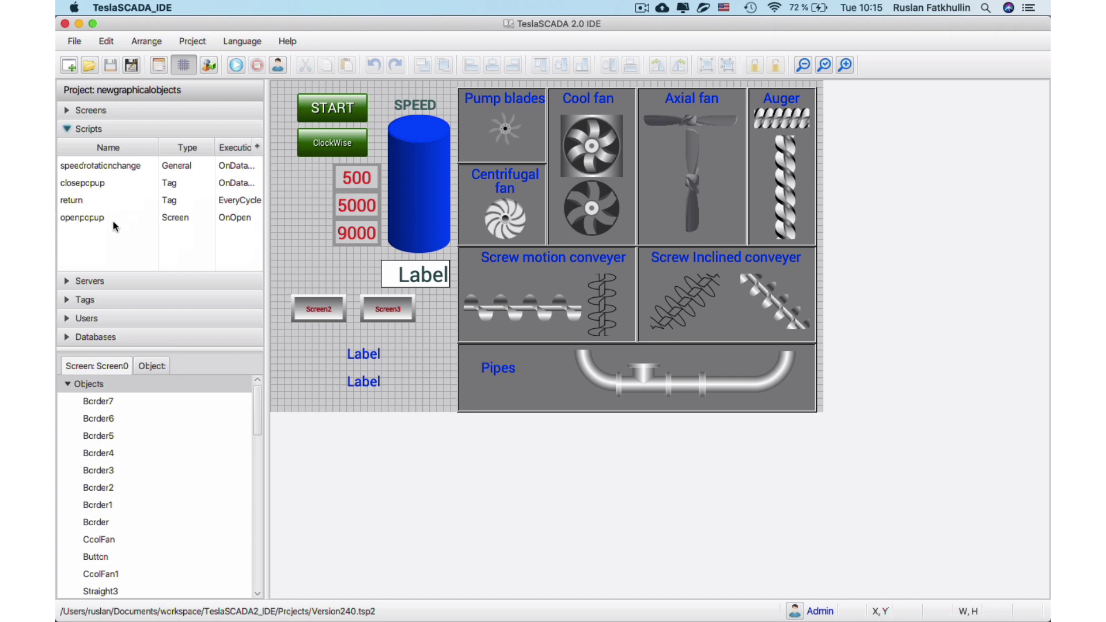
Inspect the 500 speed field's Call popup settings on its Control tab, then cancel.
{"action": "left_click", "coordinate": [353, 171]}
{"action": "left_click", "coordinate": [355, 203]}
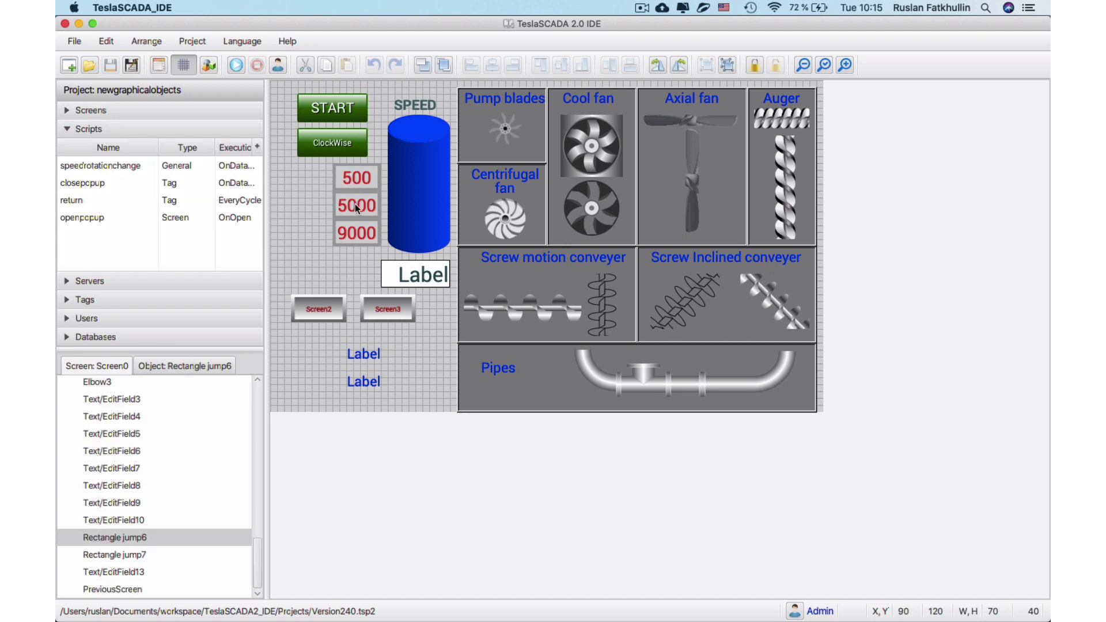
{"action": "left_click", "coordinate": [351, 164]}
{"action": "double_click", "coordinate": [351, 164]}
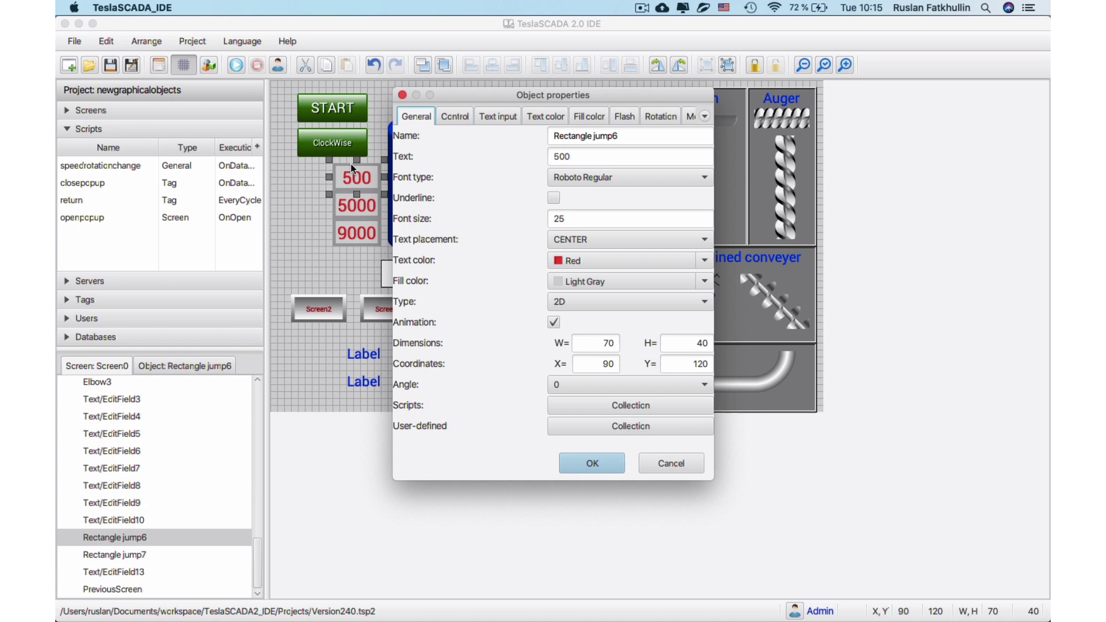
{"action": "left_click", "coordinate": [455, 117]}
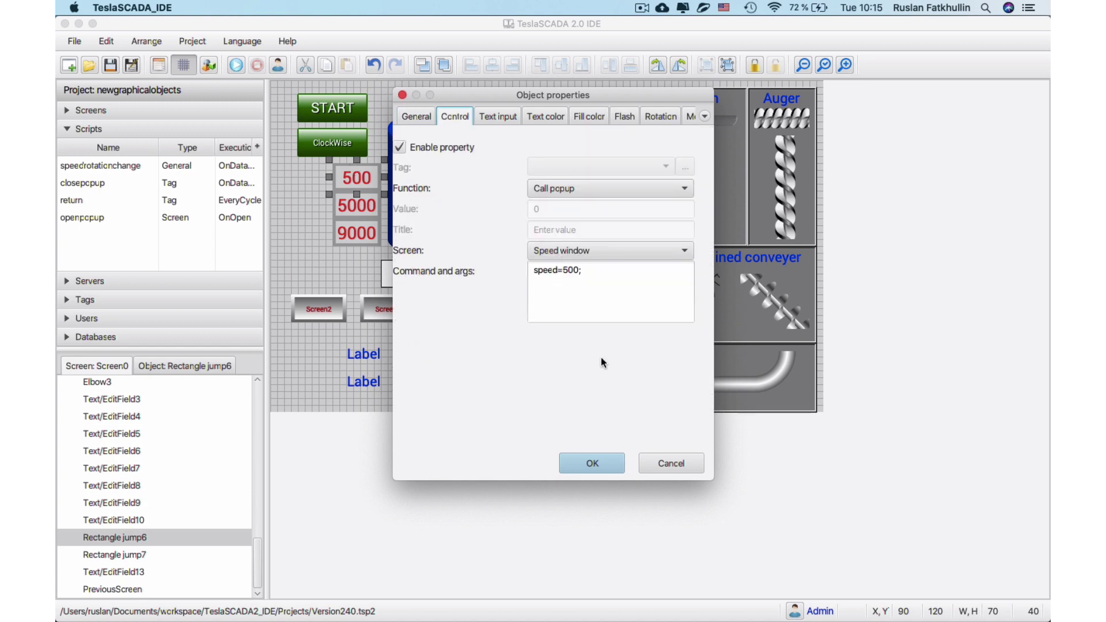
{"action": "left_click", "coordinate": [670, 465]}
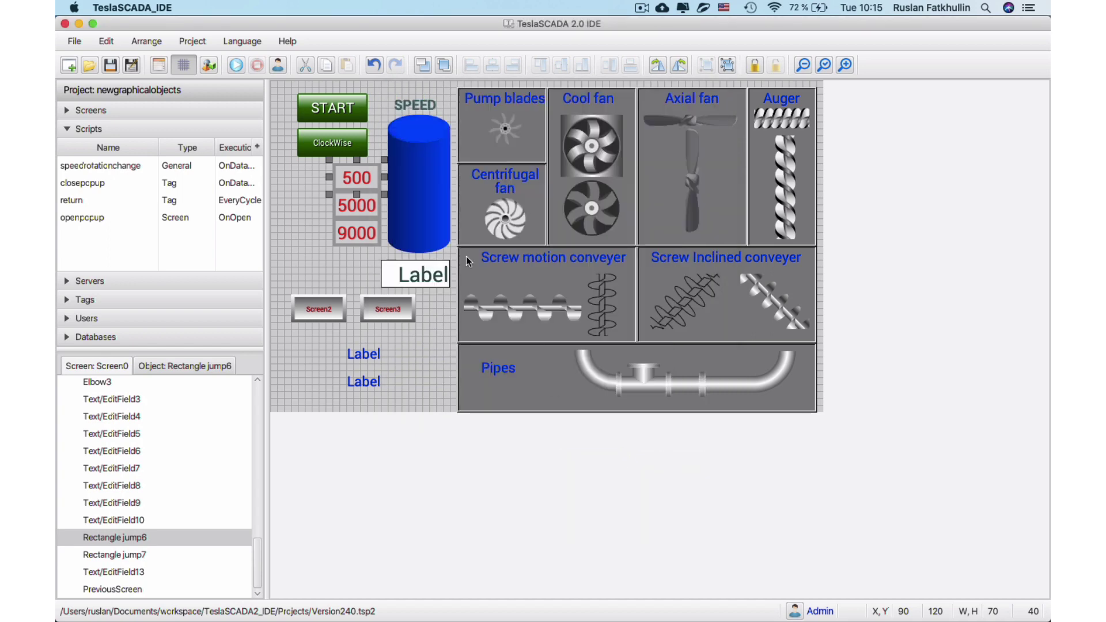
Inspect the 5000 field's Call popup settings, then view the openpopup script and the Screens list.
{"action": "left_click", "coordinate": [365, 206]}
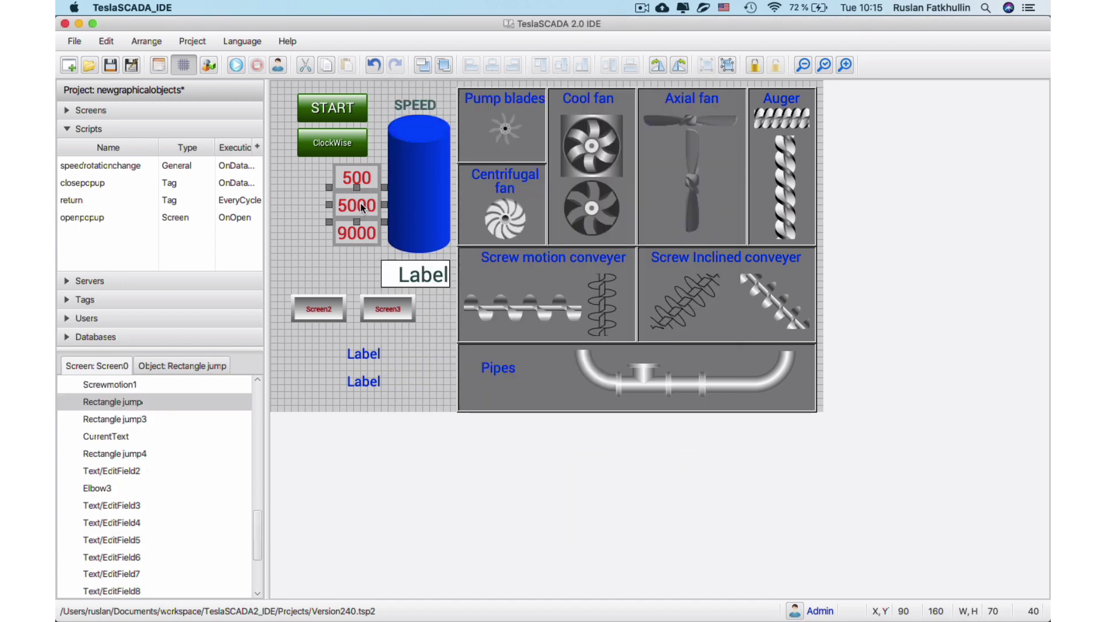
{"action": "double_click", "coordinate": [361, 208]}
{"action": "left_click", "coordinate": [456, 117]}
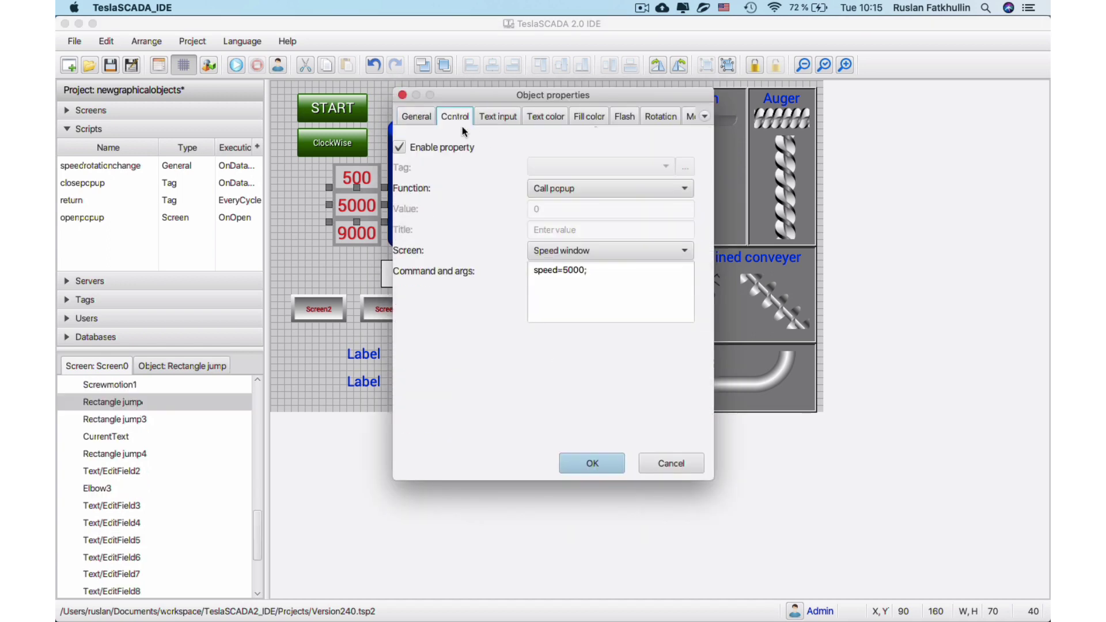
{"action": "left_click", "coordinate": [666, 462]}
{"action": "left_click", "coordinate": [84, 216]}
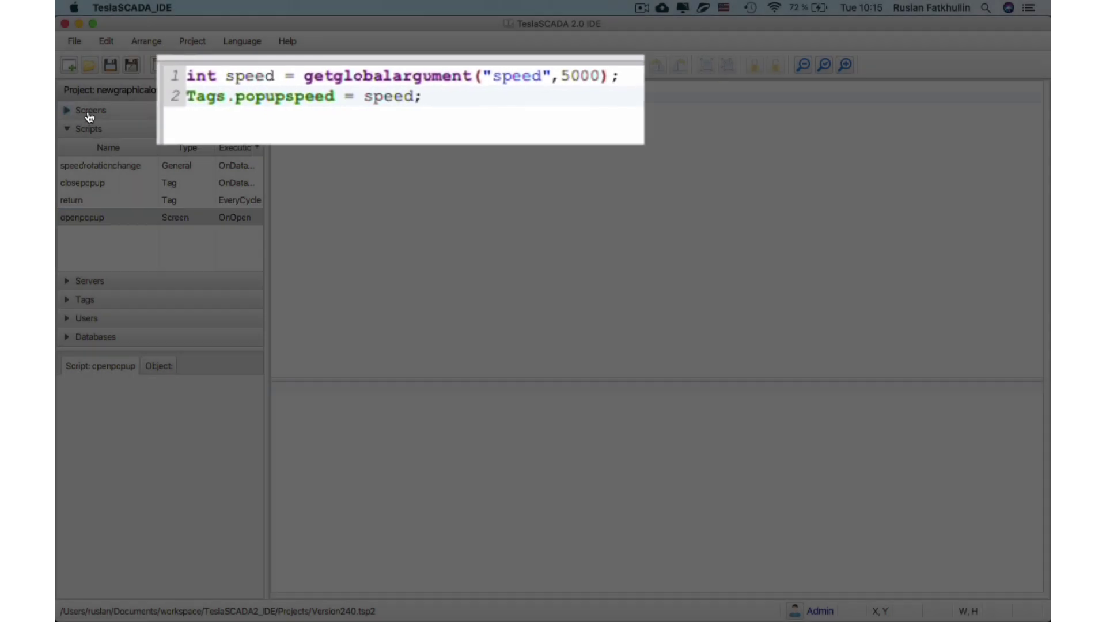
{"action": "left_click", "coordinate": [88, 110]}
Open the Speed window screen, select its 'Change speed to 0?' text and view the closepopup script.
{"action": "left_click", "coordinate": [82, 163]}
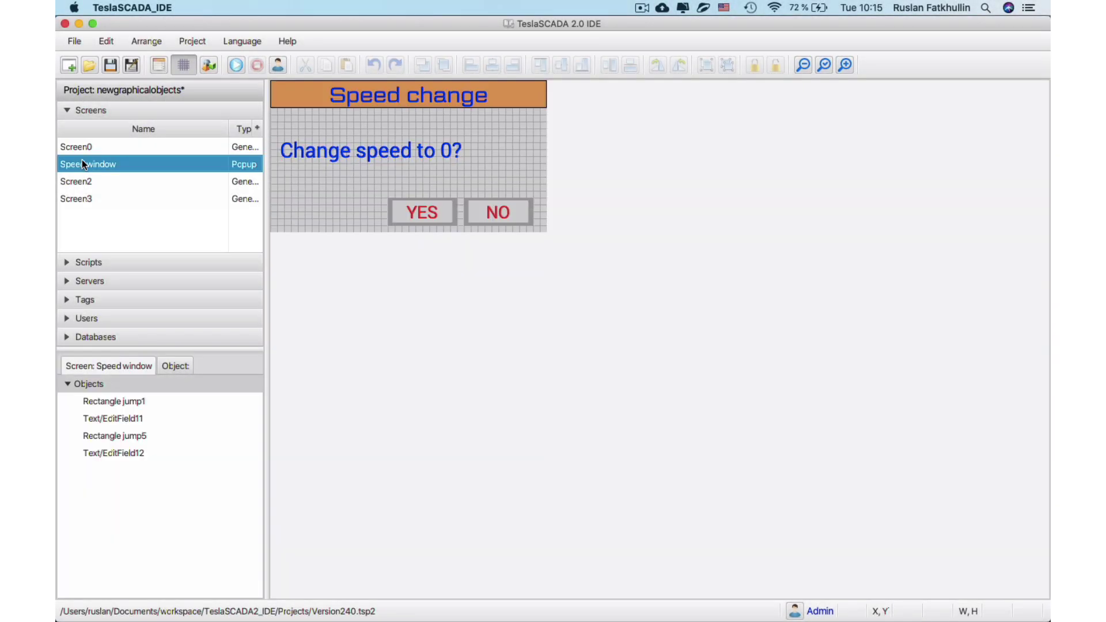
{"action": "left_click", "coordinate": [452, 158]}
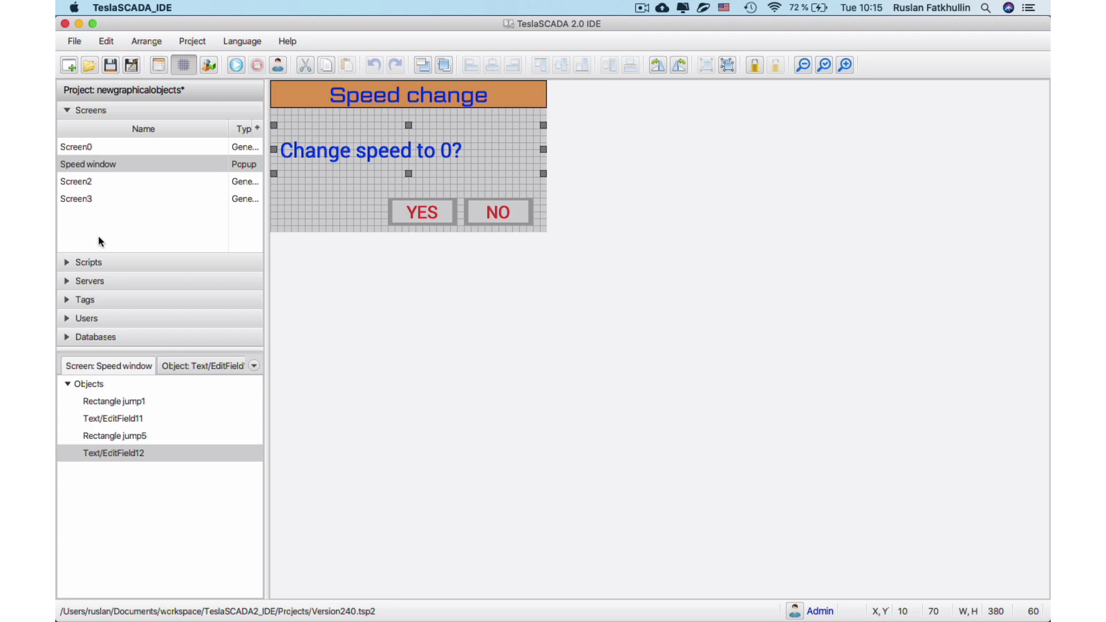
{"action": "left_click", "coordinate": [95, 262]}
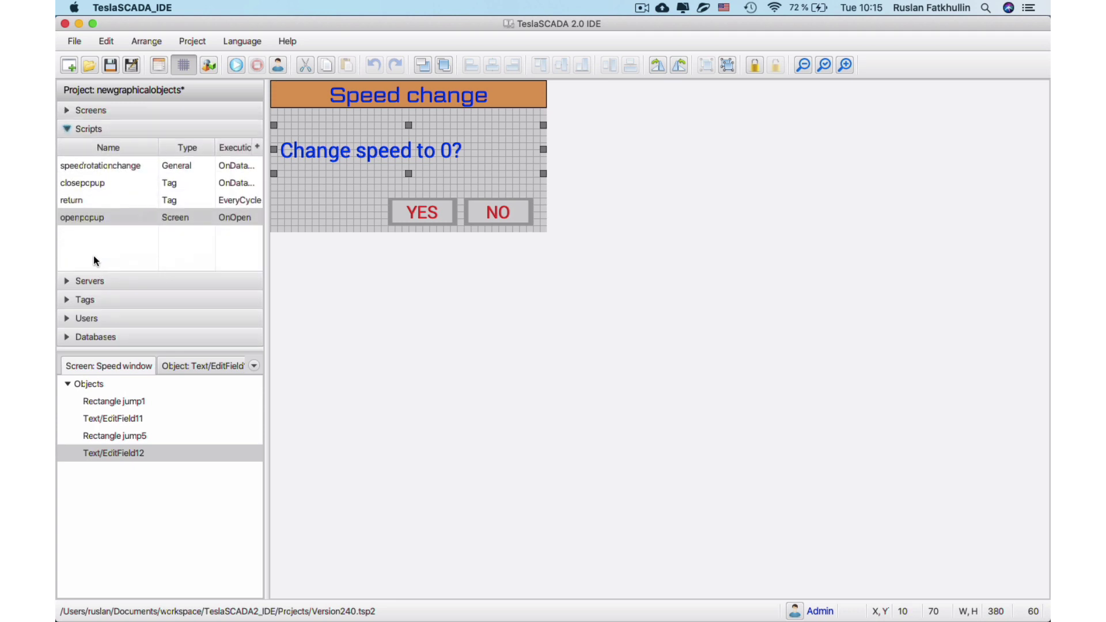
{"action": "left_click", "coordinate": [86, 183]}
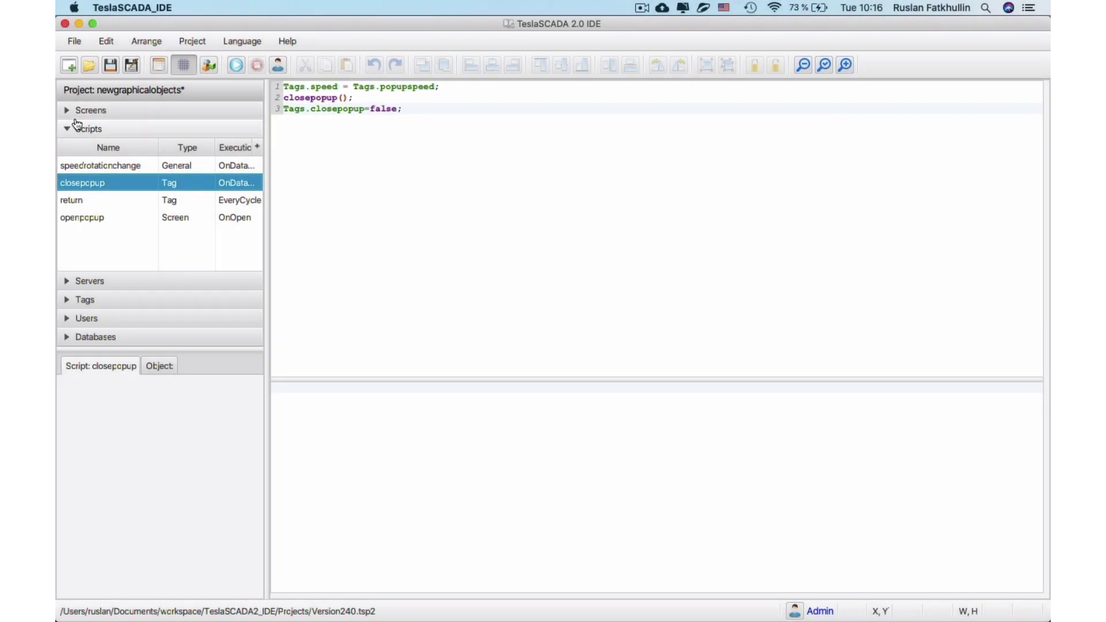
{"action": "left_click", "coordinate": [81, 110]}
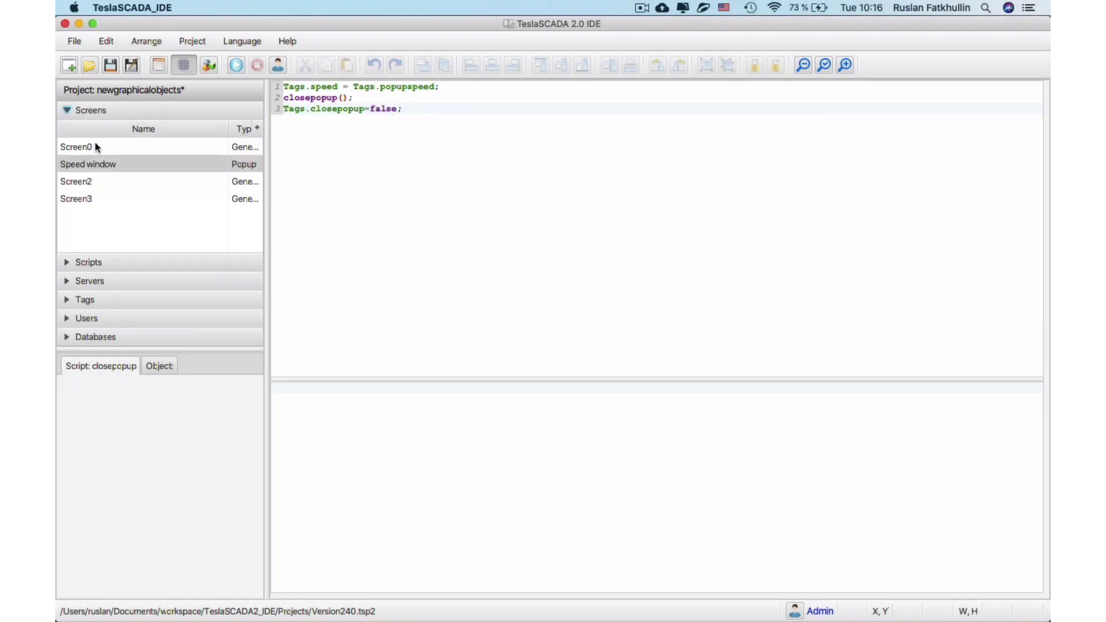
Open Screen0 and start runtime, confirming the login.
{"action": "left_click", "coordinate": [95, 147]}
{"action": "double_click", "coordinate": [95, 147]}
{"action": "left_click", "coordinate": [236, 65]}
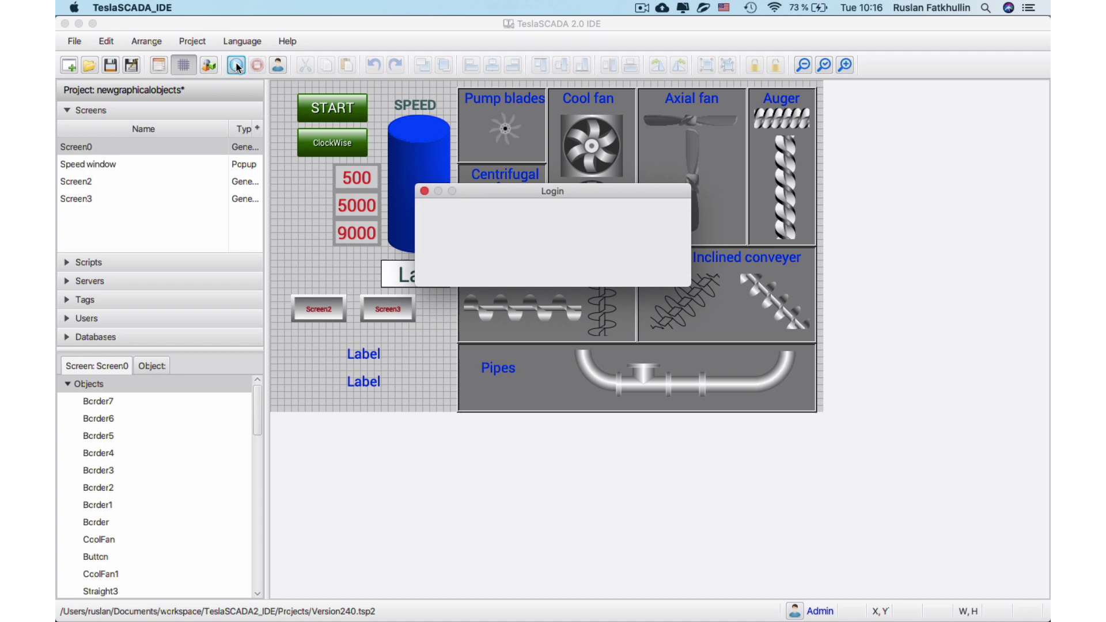
{"action": "left_click", "coordinate": [558, 268]}
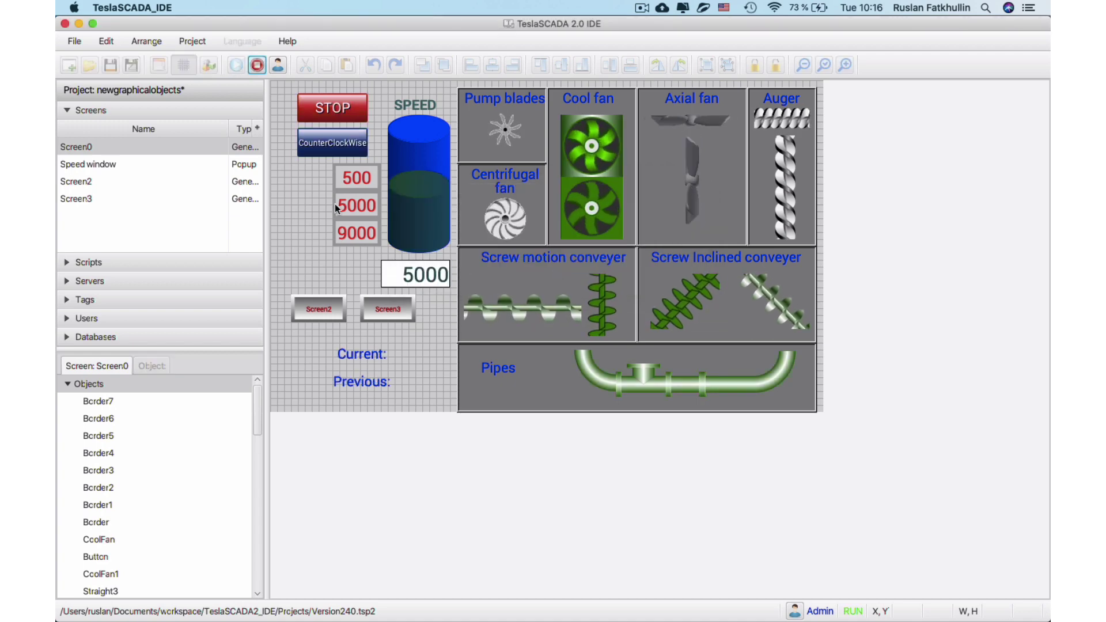
Change the speed to 500, 5000 and 9000, answering YES each time.
{"action": "left_click", "coordinate": [344, 177]}
{"action": "left_click", "coordinate": [567, 311]}
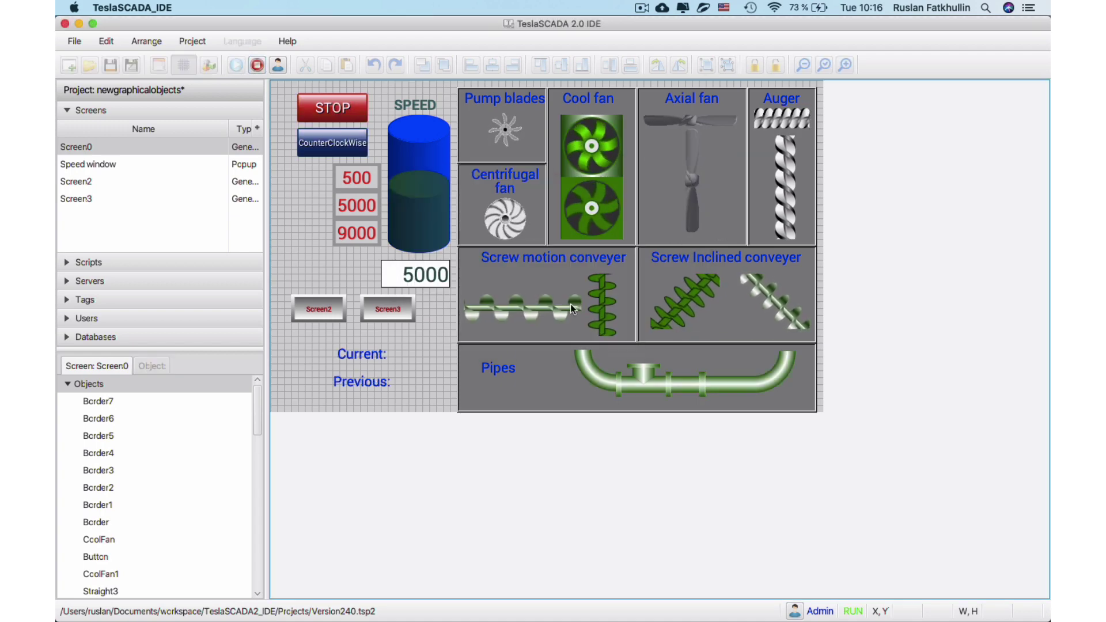
{"action": "left_click", "coordinate": [346, 207]}
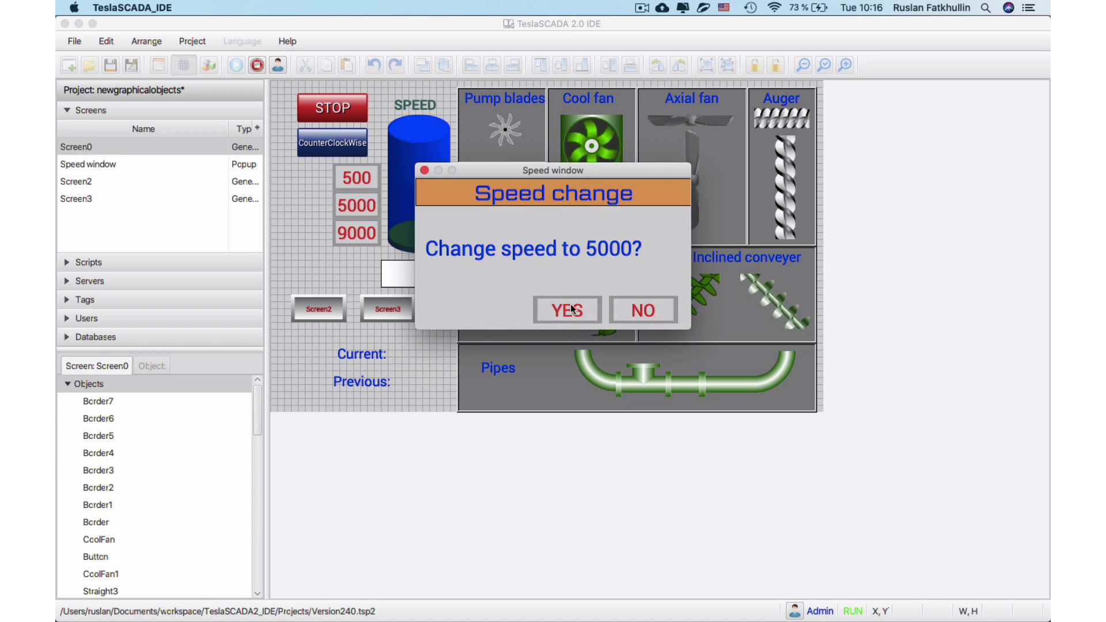
{"action": "left_click", "coordinate": [570, 307]}
{"action": "left_click", "coordinate": [356, 232]}
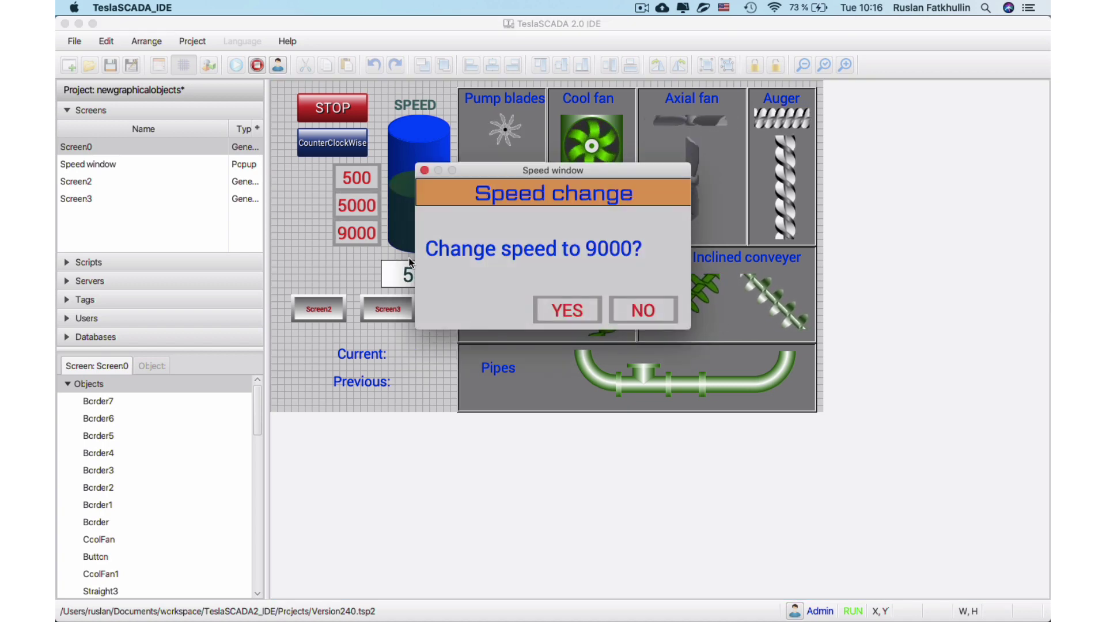
{"action": "left_click", "coordinate": [551, 309]}
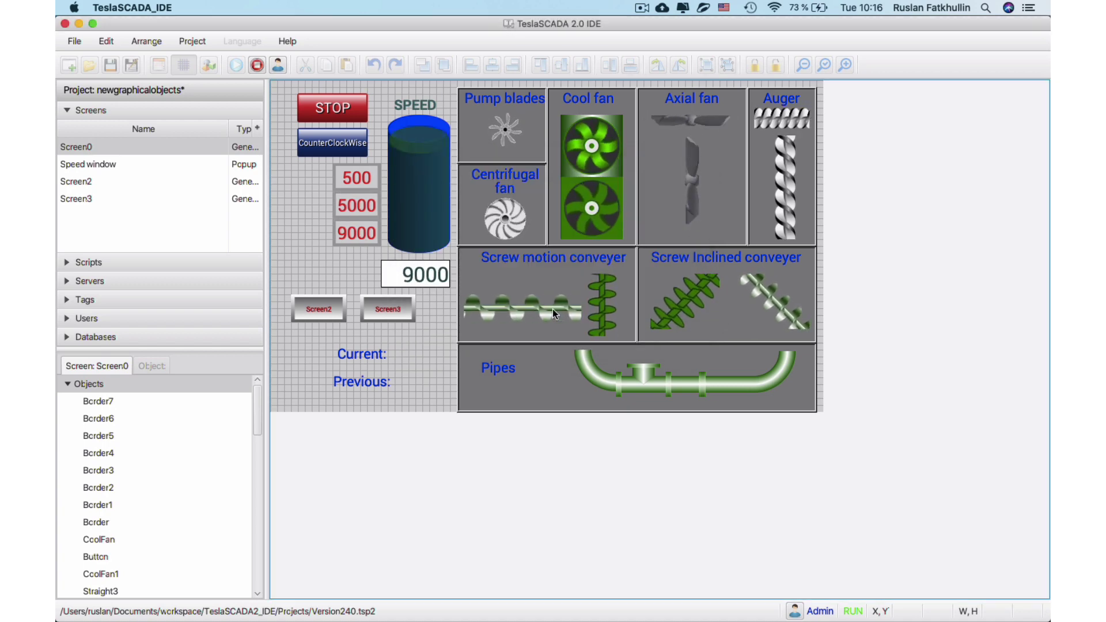
Switch to CounterClockWise, STOP the equipment, and end runtime.
{"action": "left_click", "coordinate": [314, 148]}
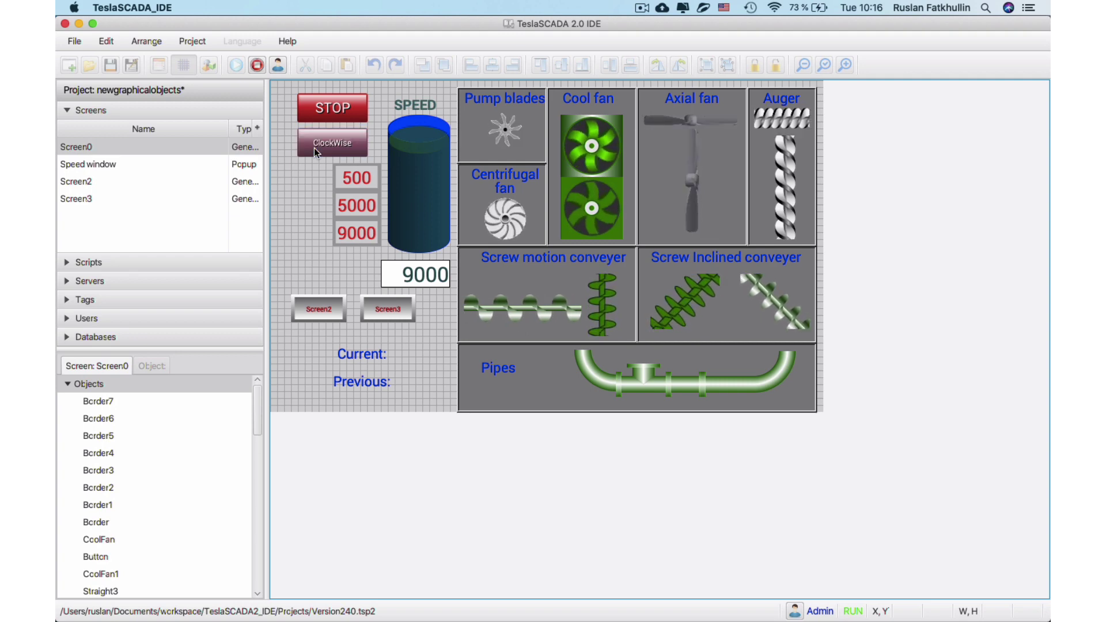
{"action": "left_click", "coordinate": [341, 118]}
{"action": "left_click", "coordinate": [254, 67]}
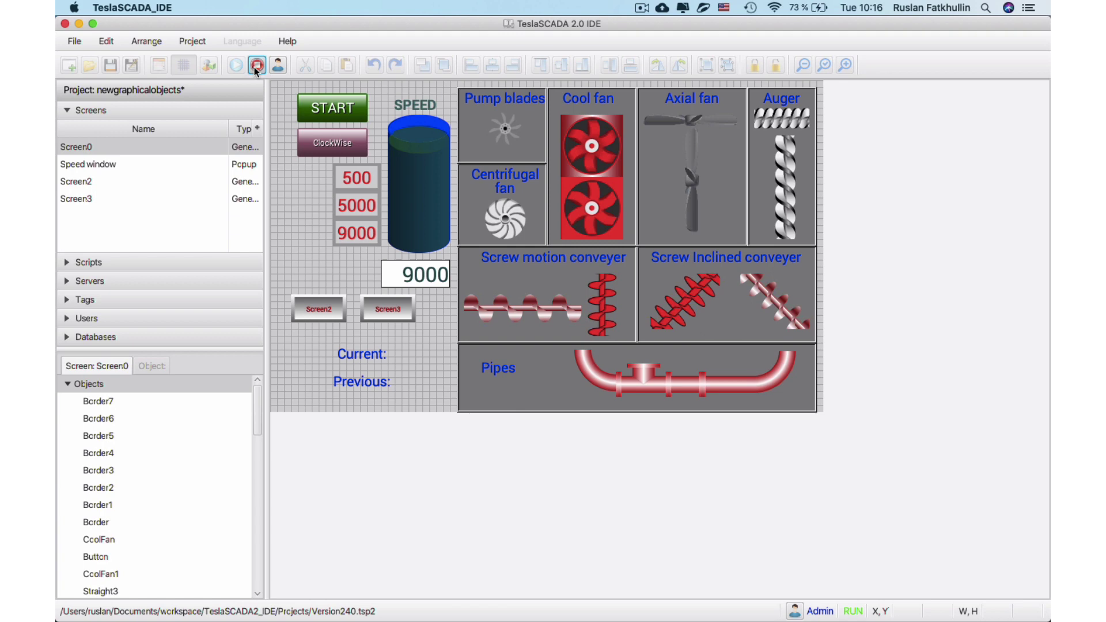
{"action": "left_click", "coordinate": [575, 264]}
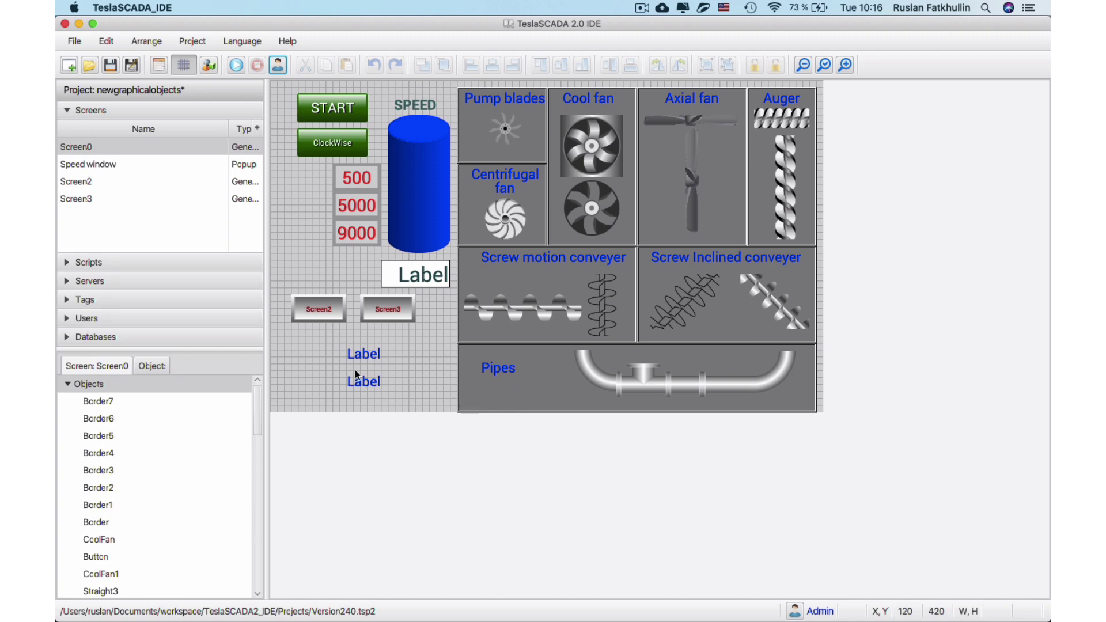
Expand Scripts and open the 'return' script in the code editor.
{"action": "left_click", "coordinate": [72, 263]}
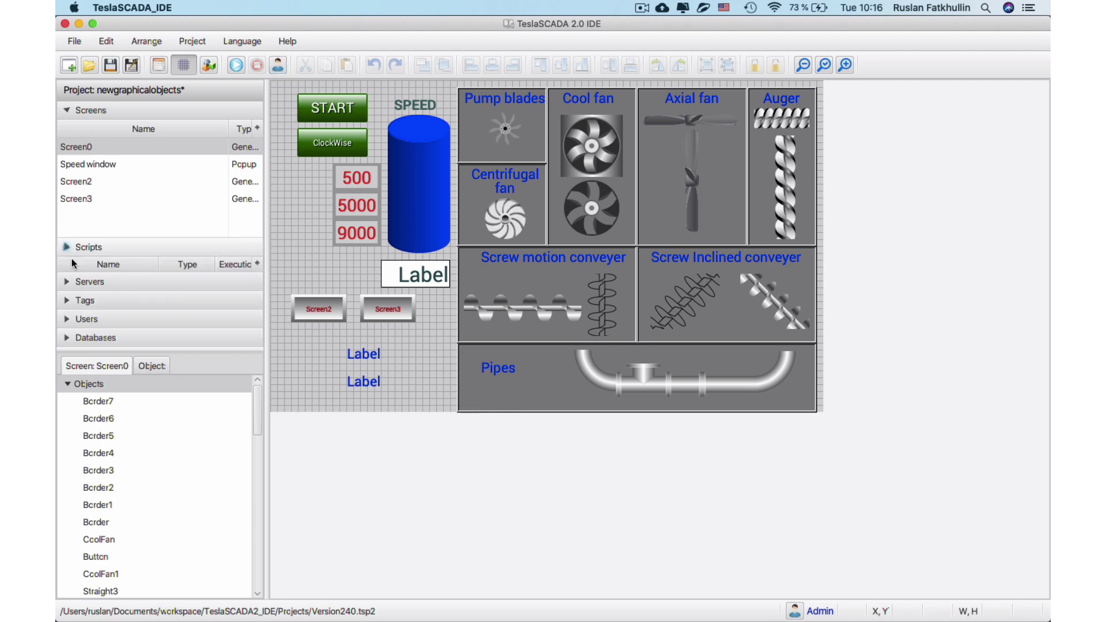
{"action": "left_click", "coordinate": [84, 202]}
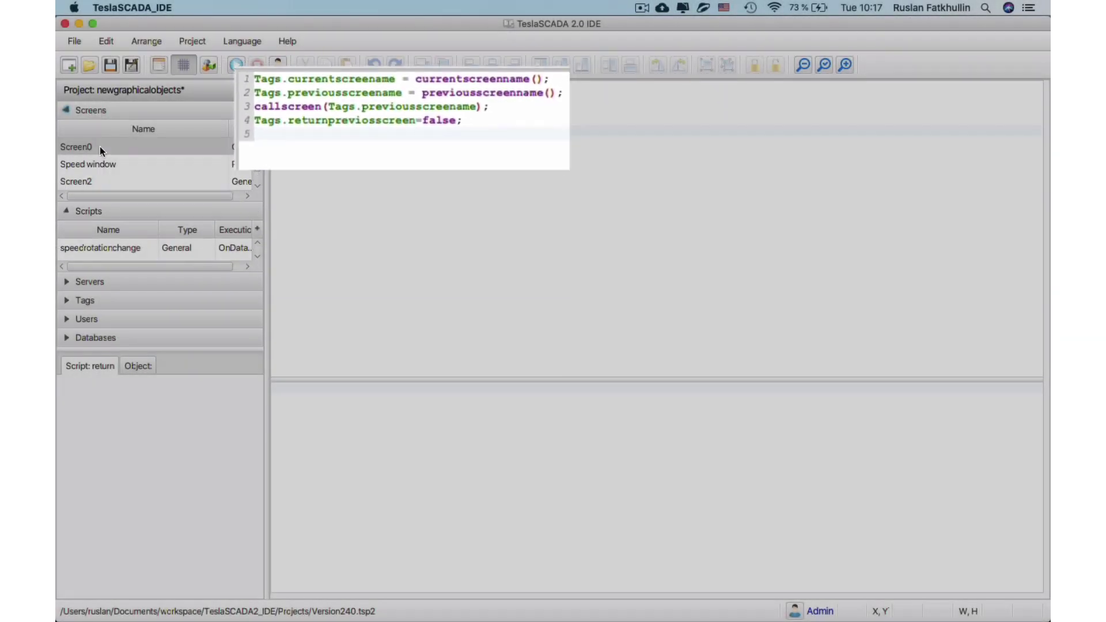
Run Screen0 as Admin, jump to Screen2 and Screen3, and RETURN to Screen0 each time.
{"action": "left_click", "coordinate": [99, 147]}
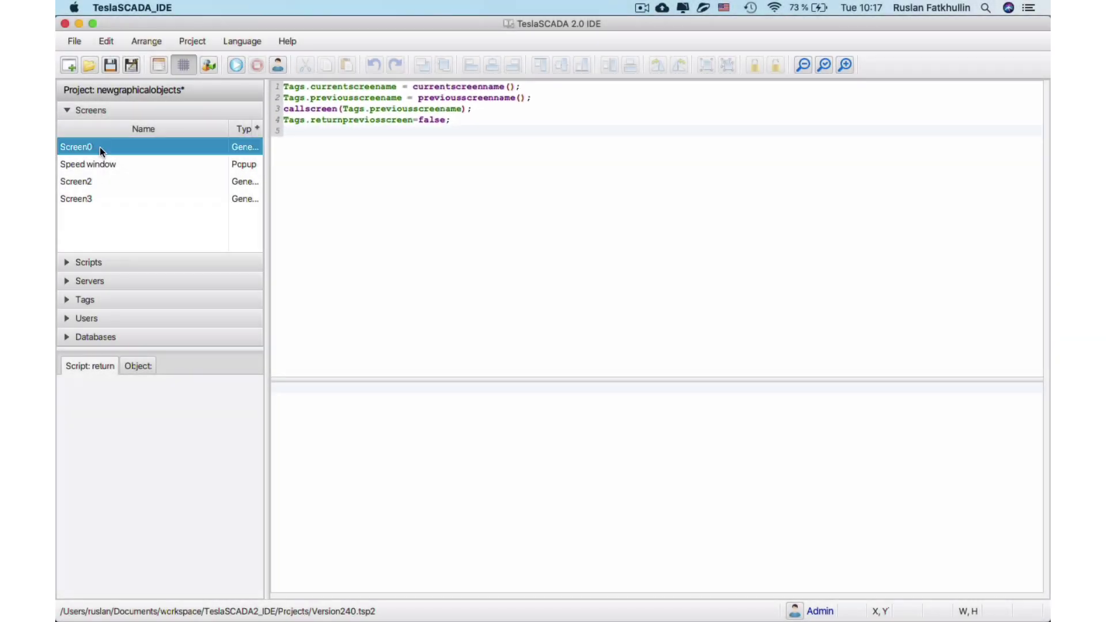
{"action": "left_click", "coordinate": [239, 67]}
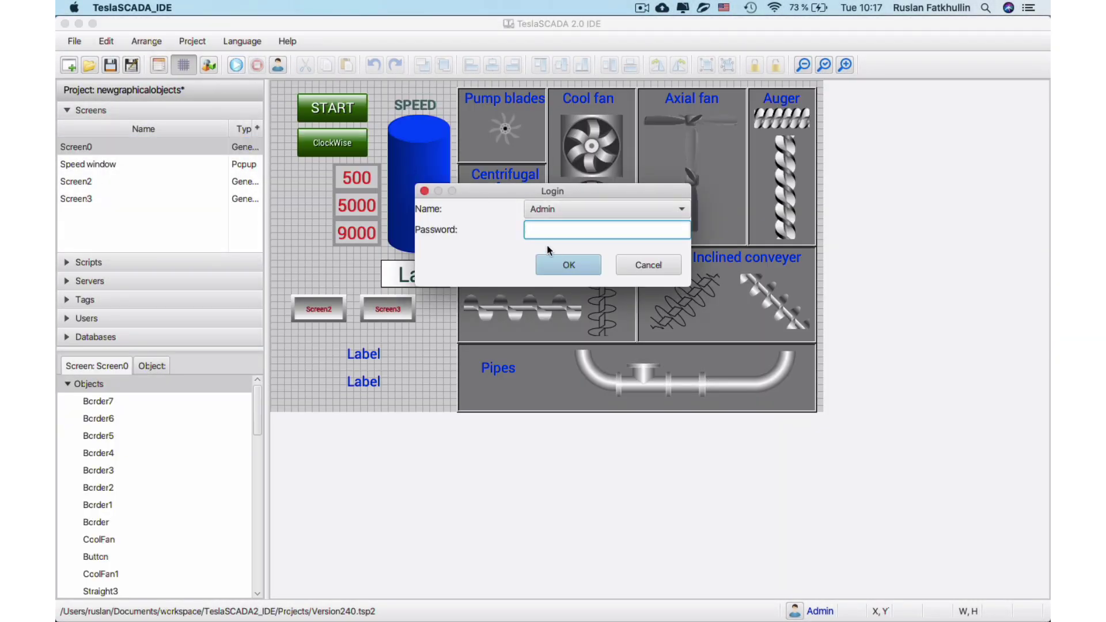
{"action": "left_click", "coordinate": [555, 264]}
{"action": "left_click", "coordinate": [316, 314]}
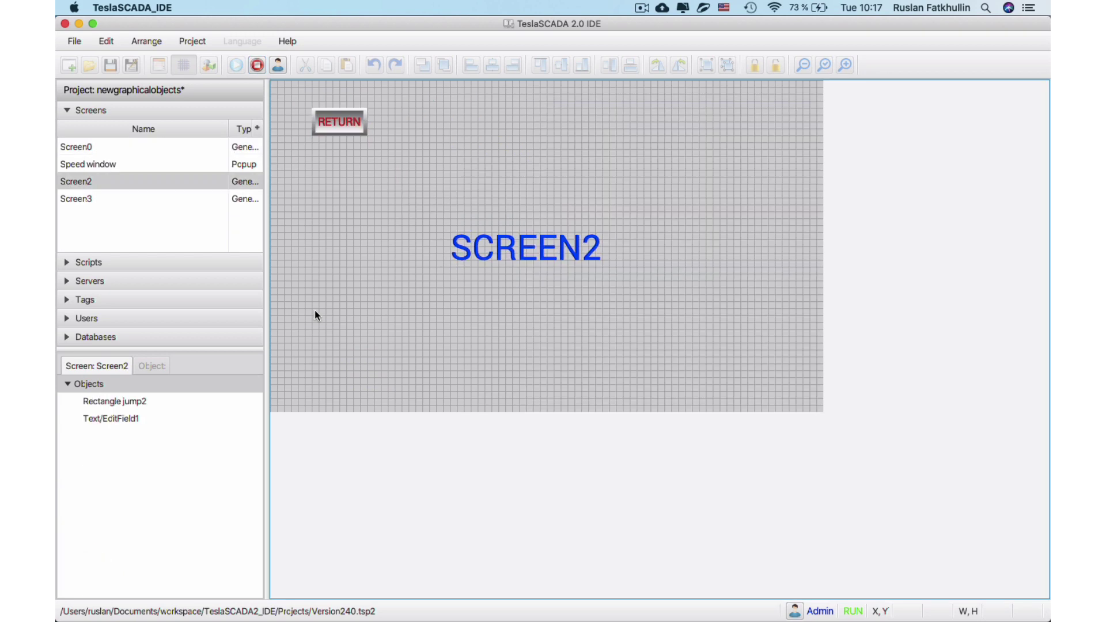
{"action": "left_click", "coordinate": [338, 131]}
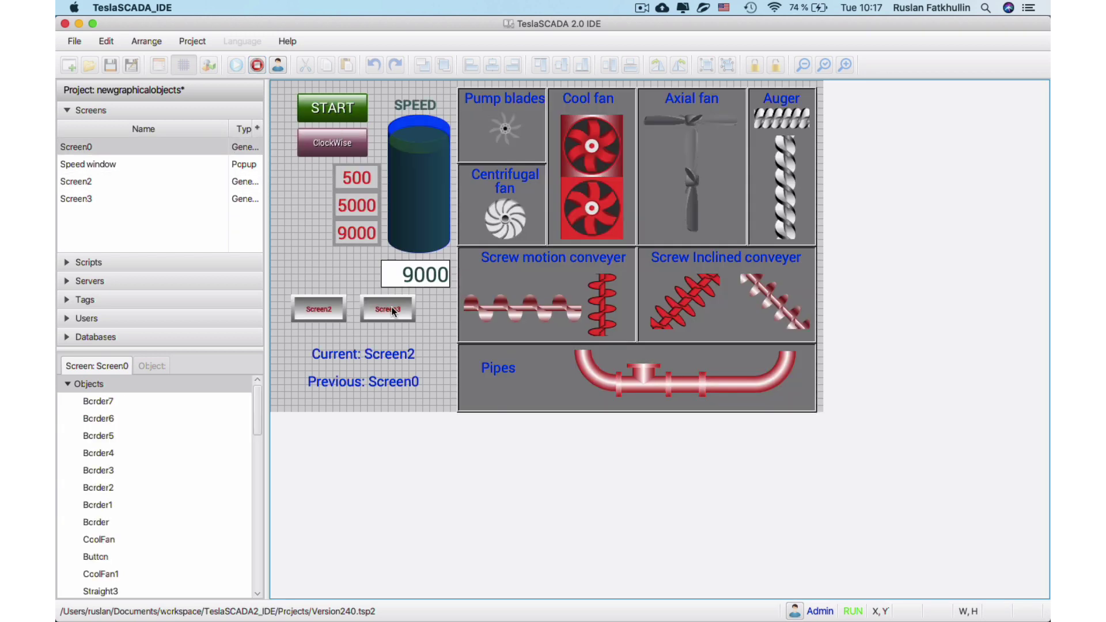
{"action": "left_click", "coordinate": [392, 310]}
{"action": "left_click", "coordinate": [358, 131]}
Stop the running project as Admin and expand the Users list.
{"action": "left_click", "coordinate": [259, 66]}
{"action": "left_click", "coordinate": [552, 262]}
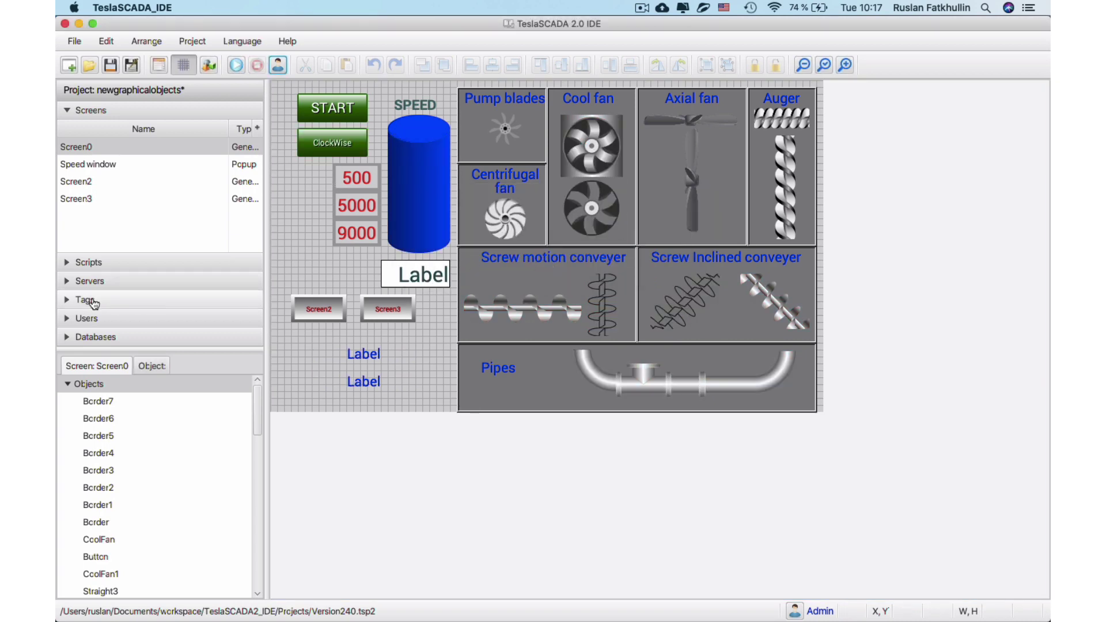
{"action": "left_click", "coordinate": [85, 318]}
Review the Operator and Admin properties: Operator lacks Settings, Can stop and Can close rights.
{"action": "left_click", "coordinate": [85, 206]}
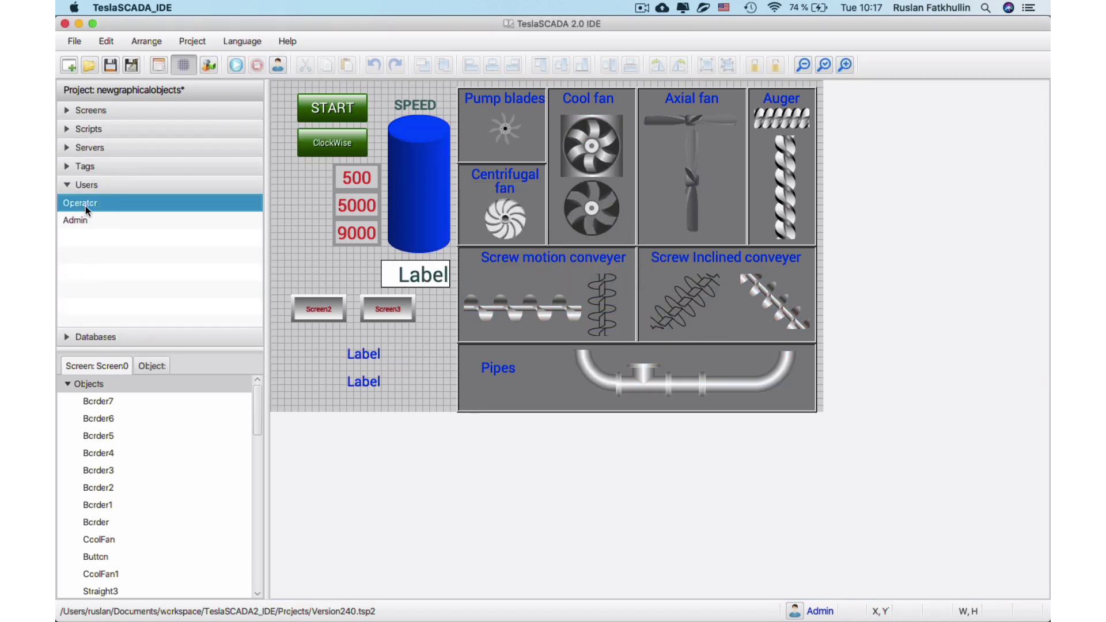
{"action": "double_click", "coordinate": [85, 206]}
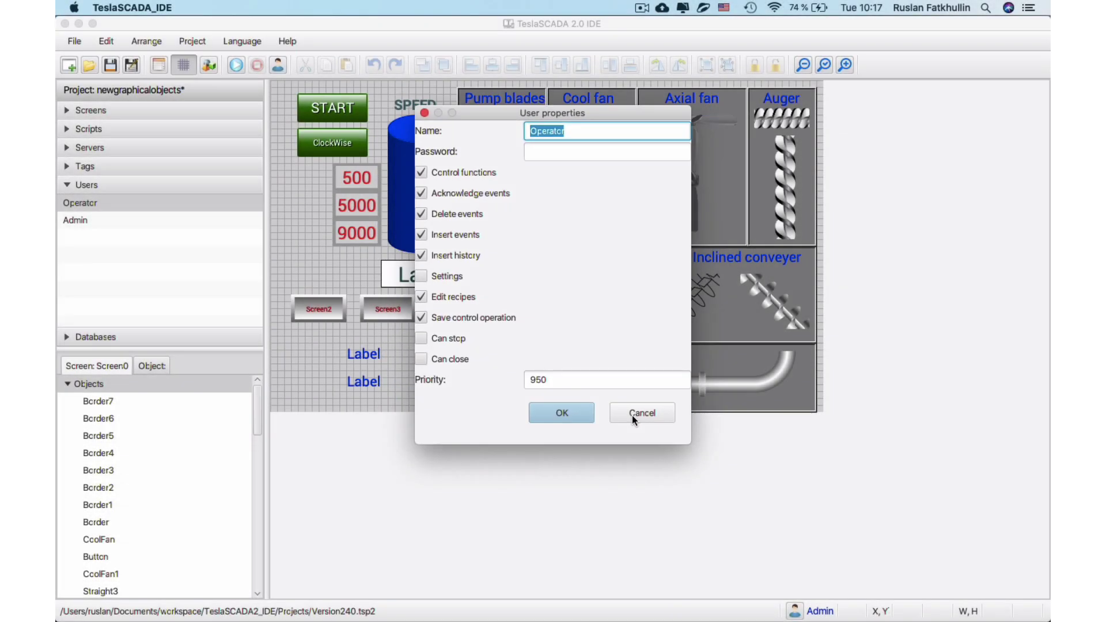
{"action": "left_click", "coordinate": [634, 411]}
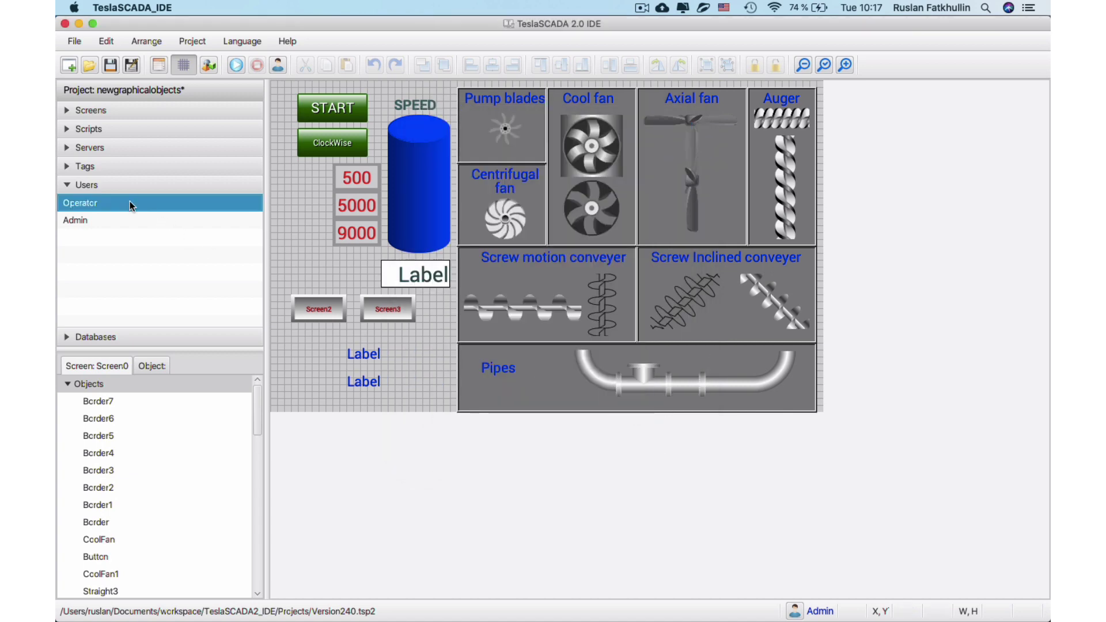
{"action": "double_click", "coordinate": [102, 219]}
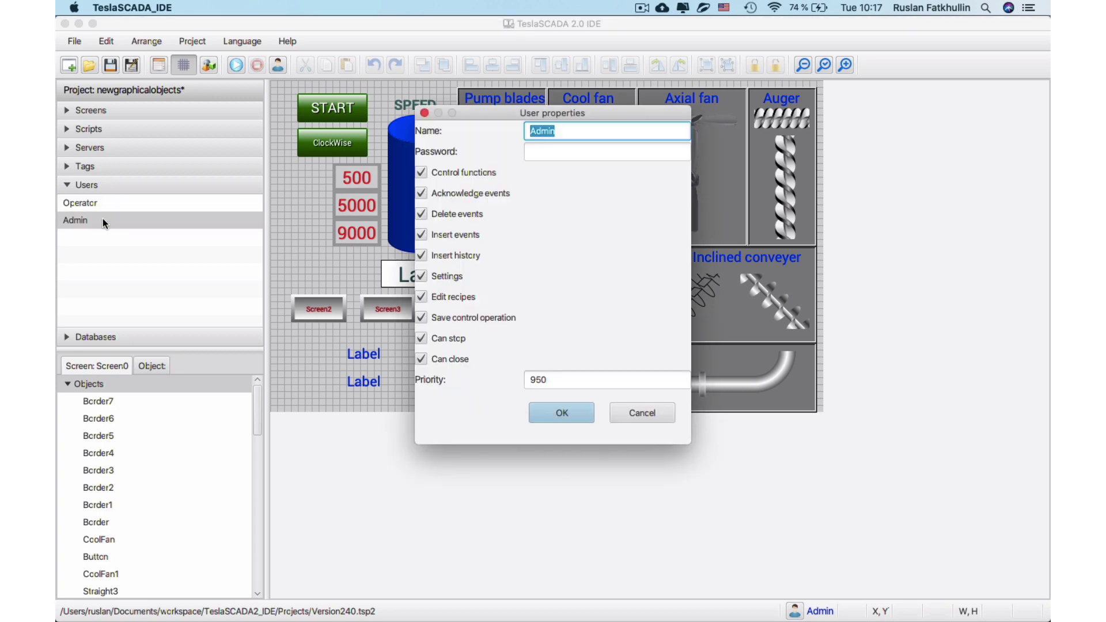
{"action": "left_click", "coordinate": [644, 409]}
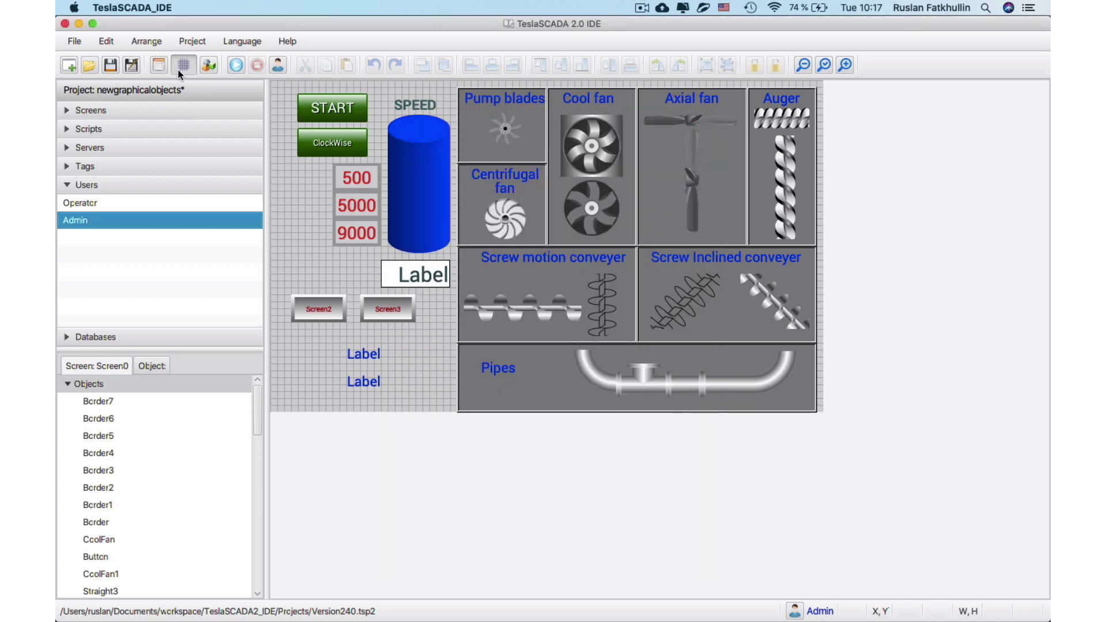
{"action": "left_click", "coordinate": [234, 66]}
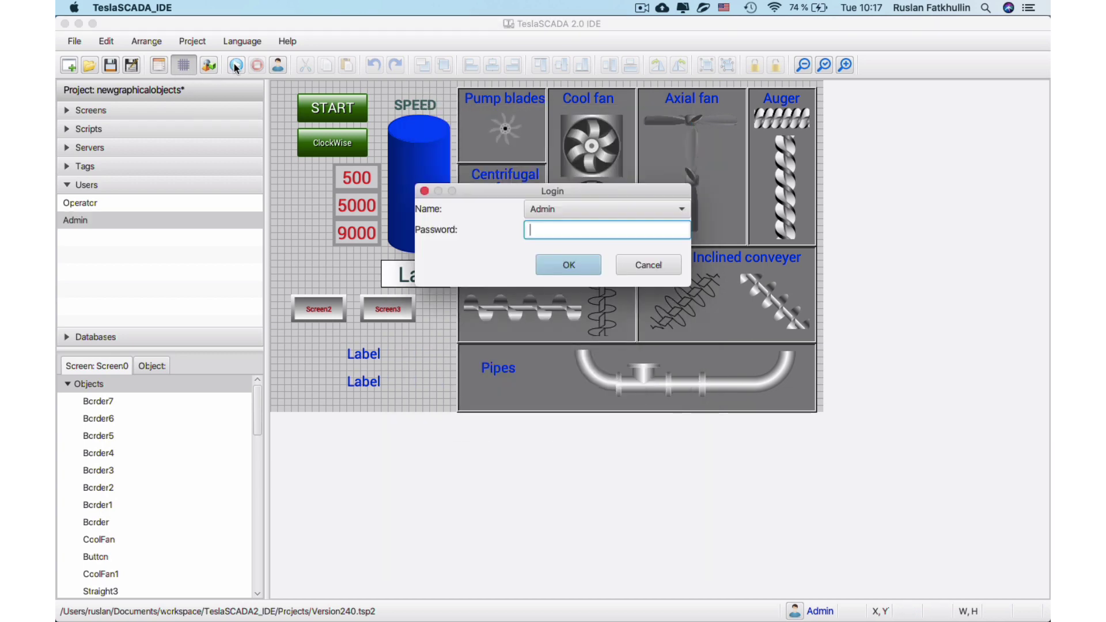
{"action": "left_click", "coordinate": [599, 211]}
{"action": "left_click", "coordinate": [583, 229]}
{"action": "left_click", "coordinate": [544, 265]}
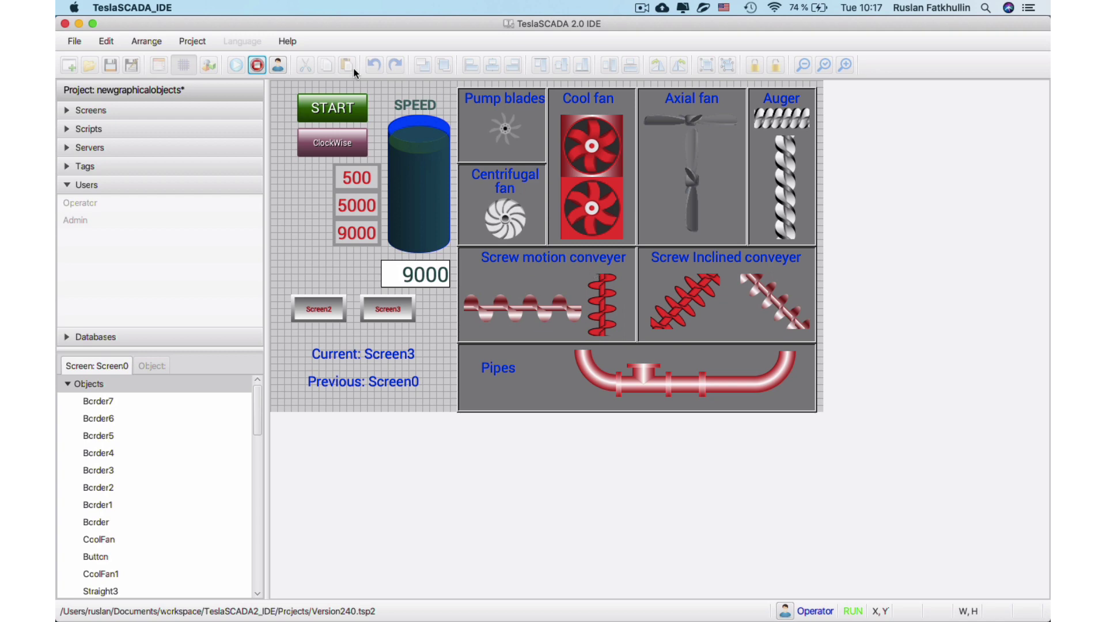
{"action": "left_click", "coordinate": [278, 65]}
{"action": "left_click", "coordinate": [569, 231]}
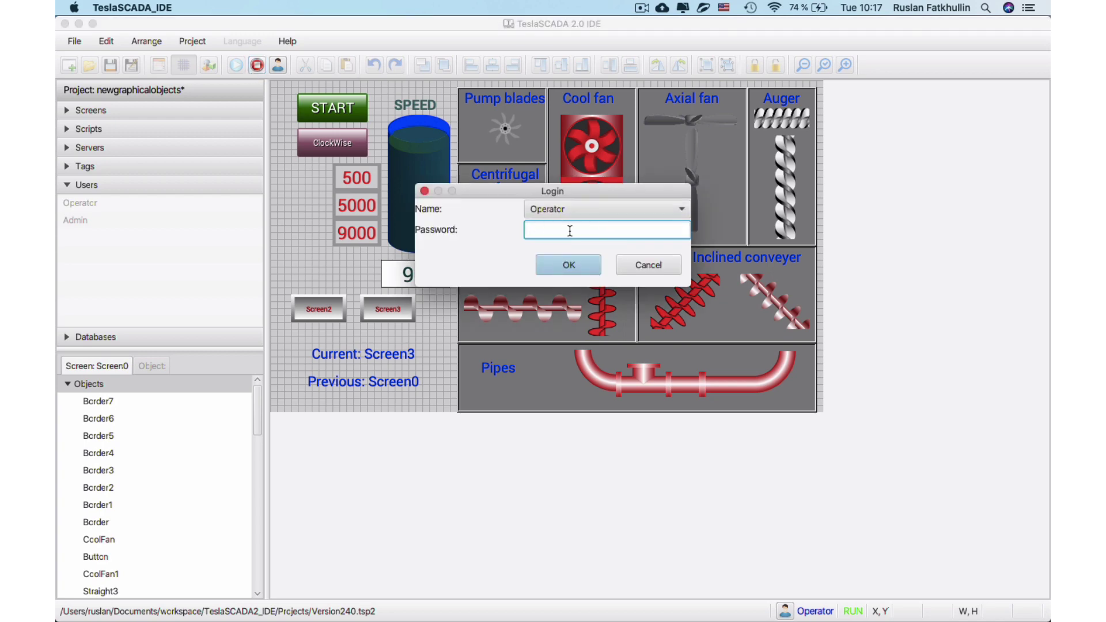
{"action": "left_click", "coordinate": [569, 266]}
{"action": "left_click", "coordinate": [261, 65]}
{"action": "left_click", "coordinate": [580, 206]}
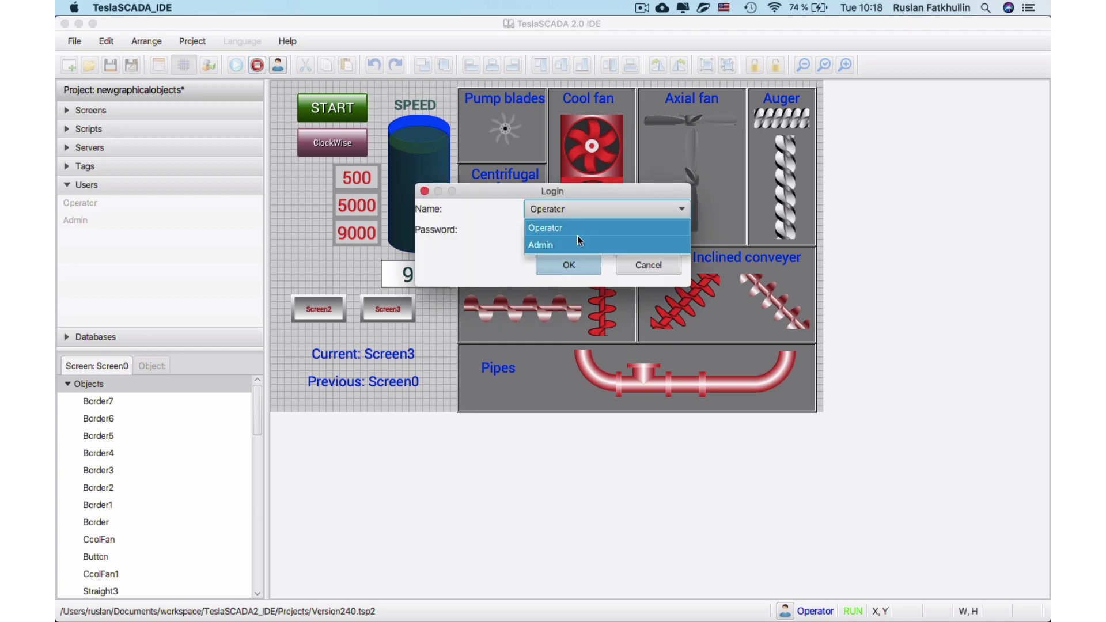
{"action": "left_click", "coordinate": [577, 236]}
{"action": "left_click", "coordinate": [576, 264]}
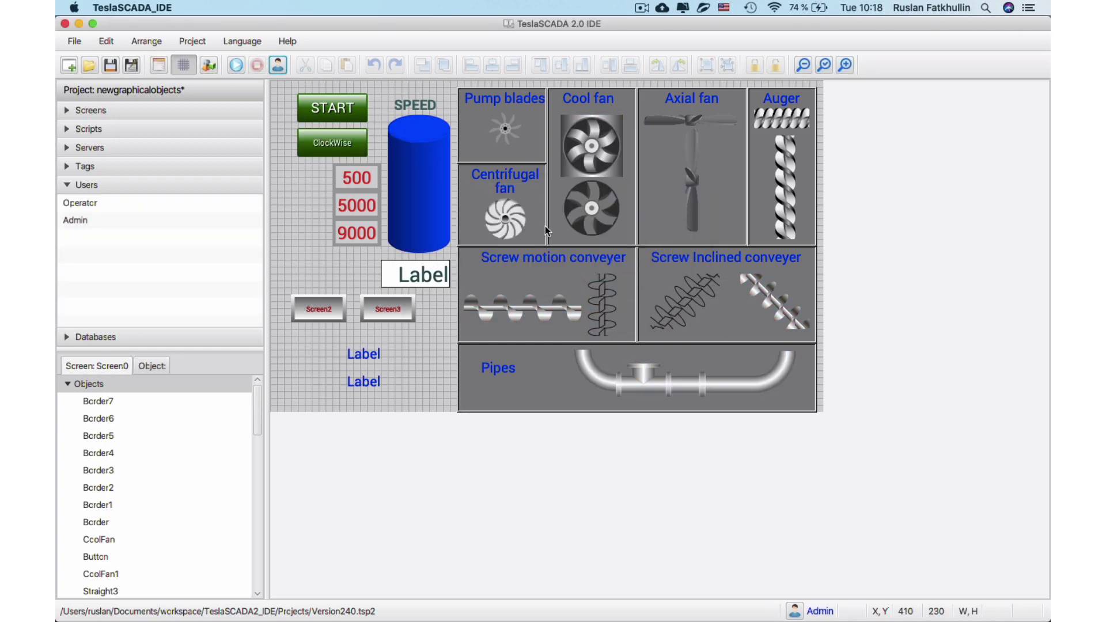
{"action": "left_click", "coordinate": [73, 42]}
{"action": "left_click", "coordinate": [84, 48]}
{"action": "left_click", "coordinate": [83, 49]}
{"action": "right_click", "coordinate": [554, 361]}
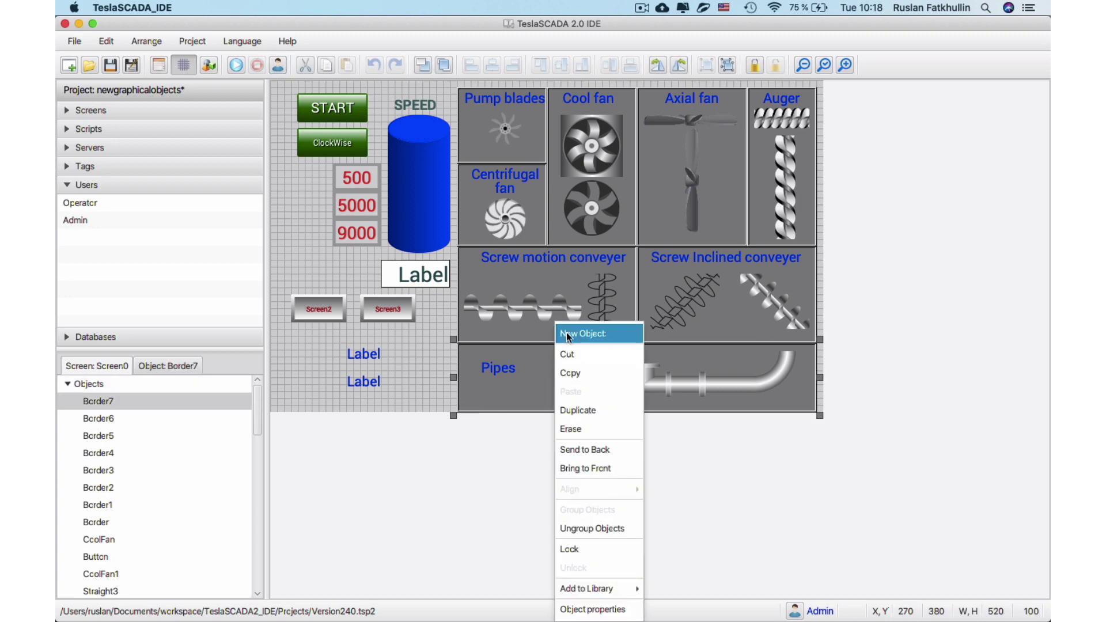
{"action": "left_click", "coordinate": [567, 334]}
{"action": "left_click", "coordinate": [380, 238]}
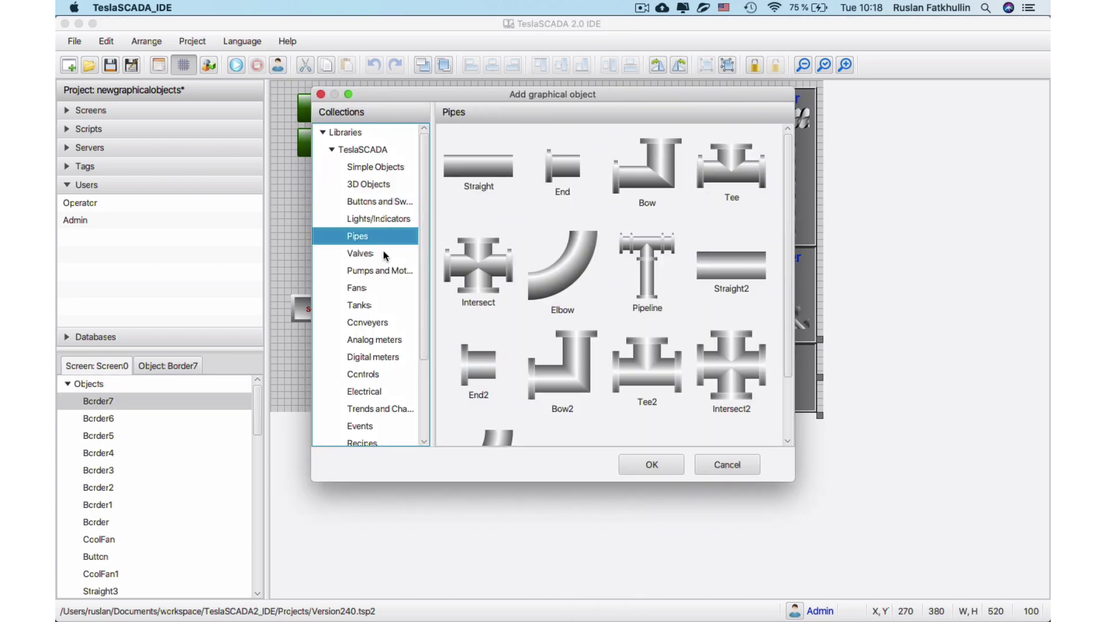
{"action": "scroll", "coordinate": [771, 326], "scroll_direction": "down", "scroll_amount": 3}
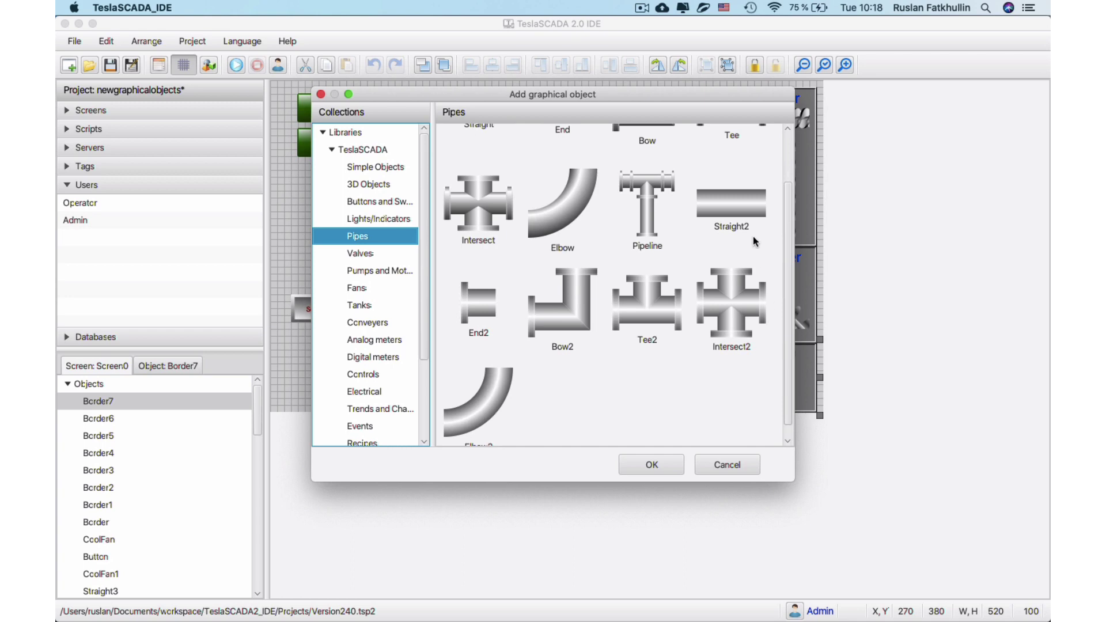
{"action": "left_click_drag", "start_coordinate": [787, 244], "coordinate": [788, 256]}
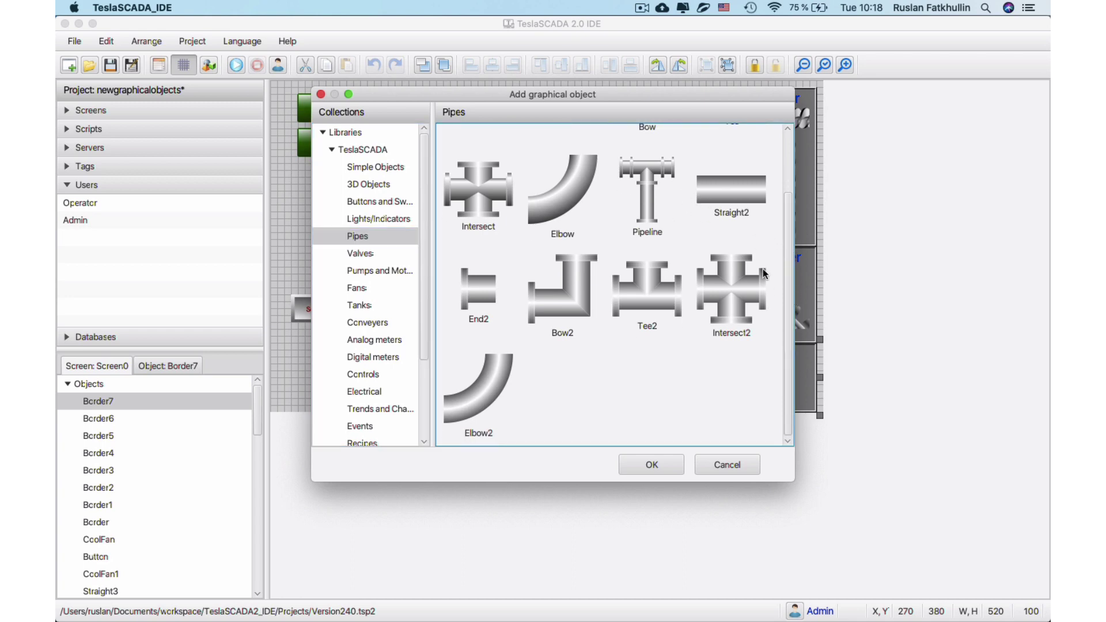
{"action": "left_click", "coordinate": [733, 466]}
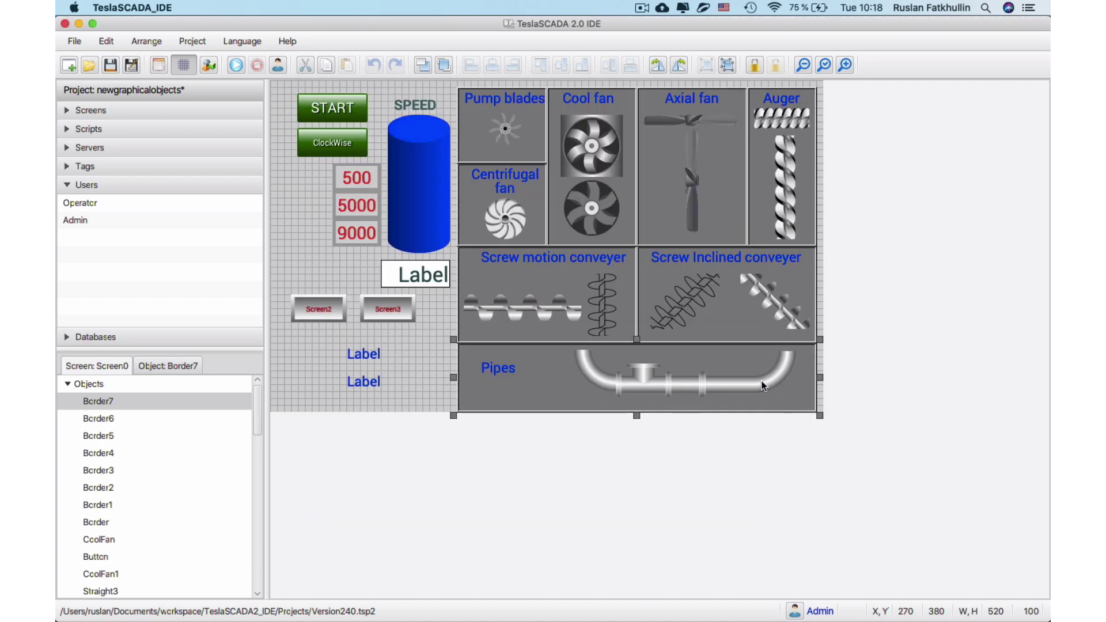
{"action": "left_click", "coordinate": [422, 349]}
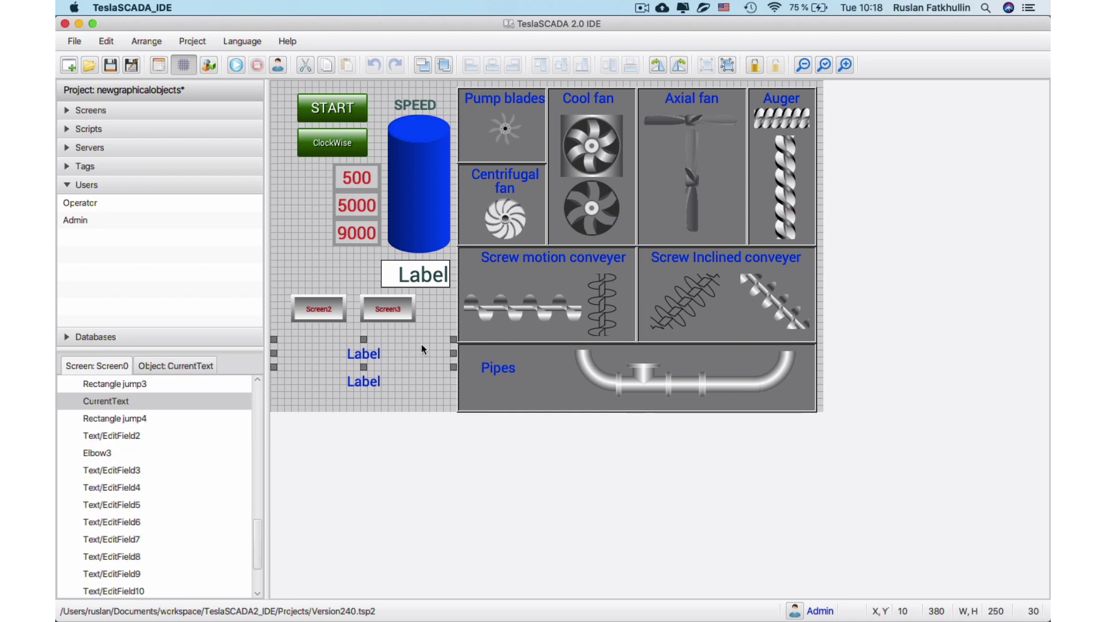